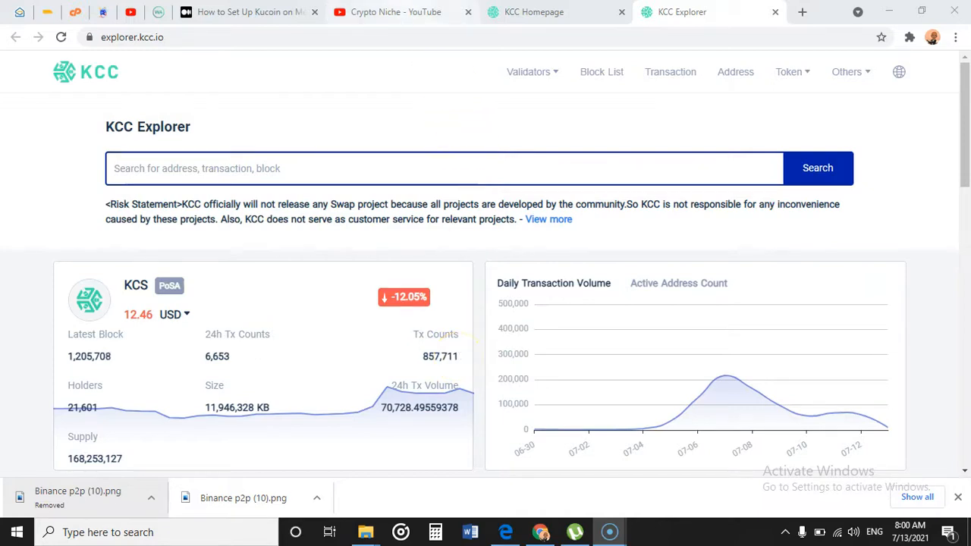
# Switch to the Crypto Niche YouTube channel and browse its uploaded videos.
pyautogui.click(421, 12)
pyautogui.scroll(-1, 545, 292)
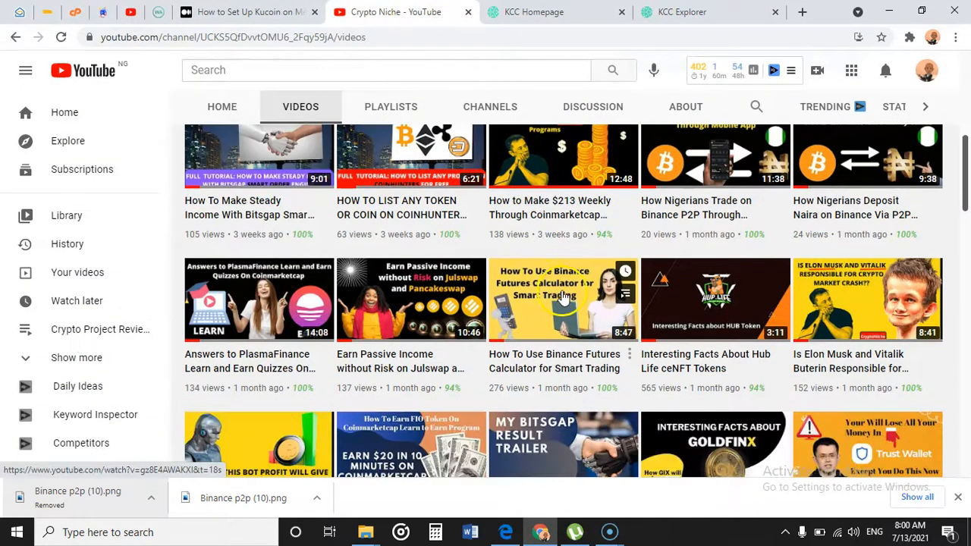
pyautogui.scroll(-3, 558, 298)
pyautogui.scroll(3, 525, 404)
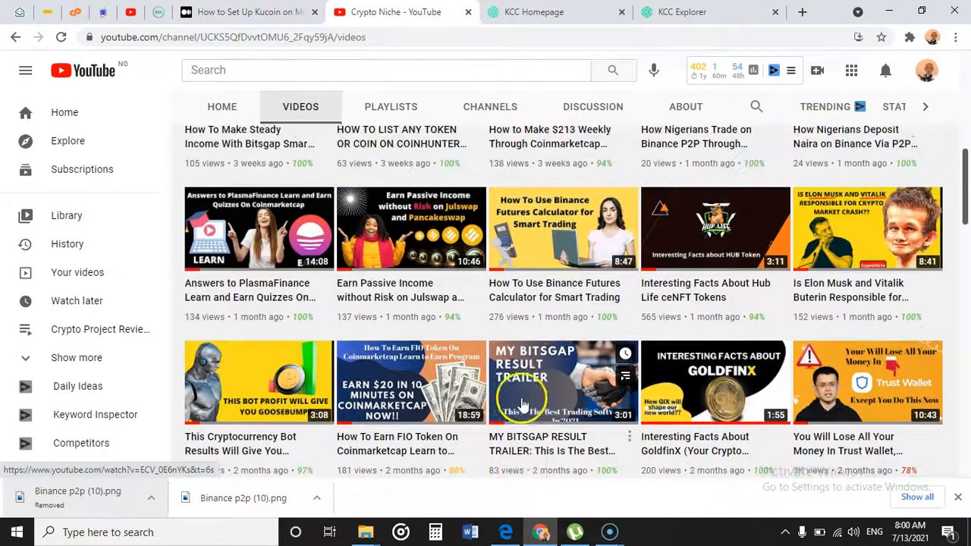
pyautogui.scroll(-3, 522, 404)
pyautogui.scroll(1, 521, 403)
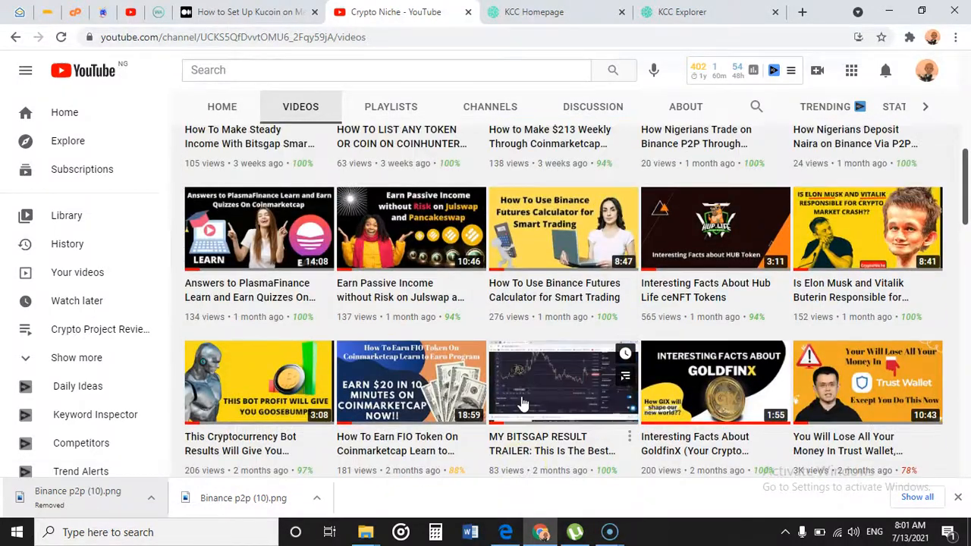
pyautogui.scroll(3, 516, 355)
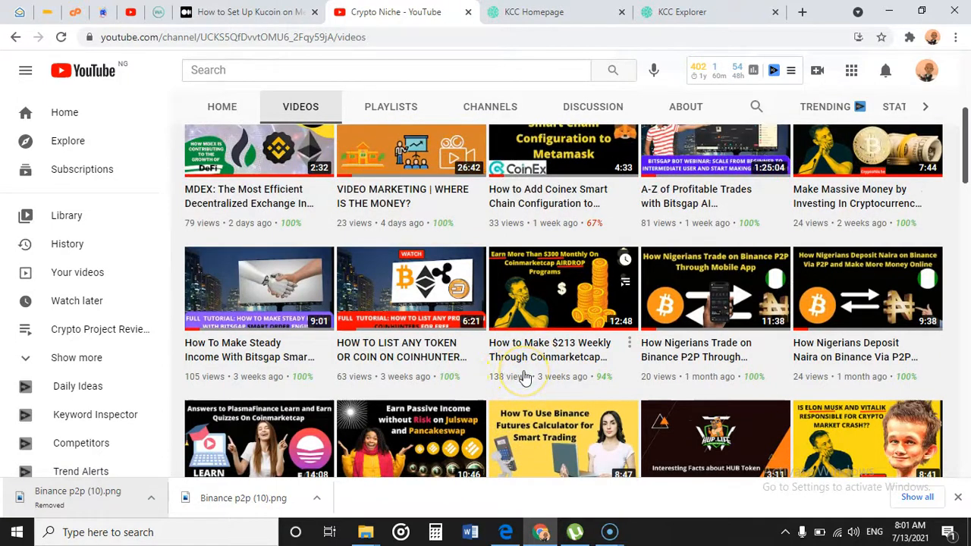
pyautogui.scroll(-4, 519, 374)
pyautogui.scroll(6, 520, 374)
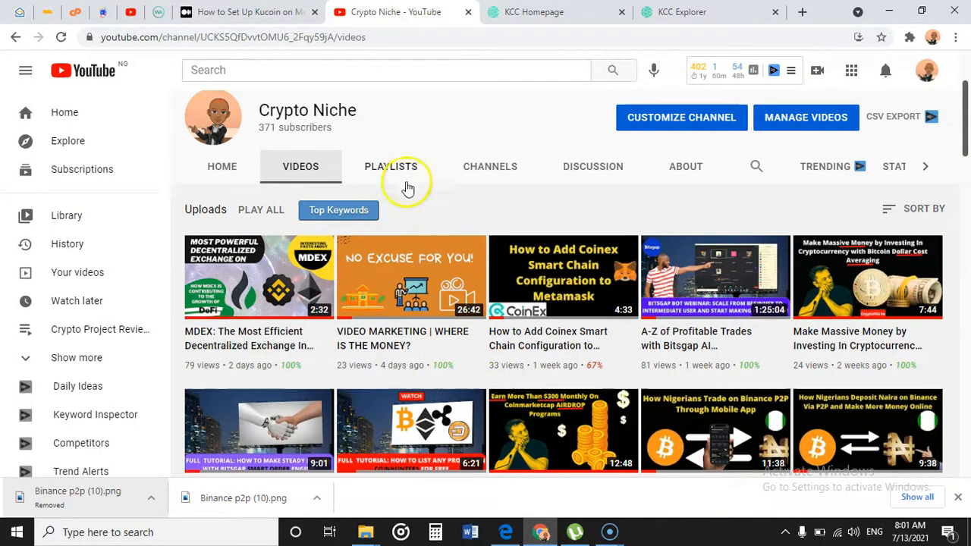
# View the playlists created on the Crypto Niche channel.
pyautogui.click(410, 180)
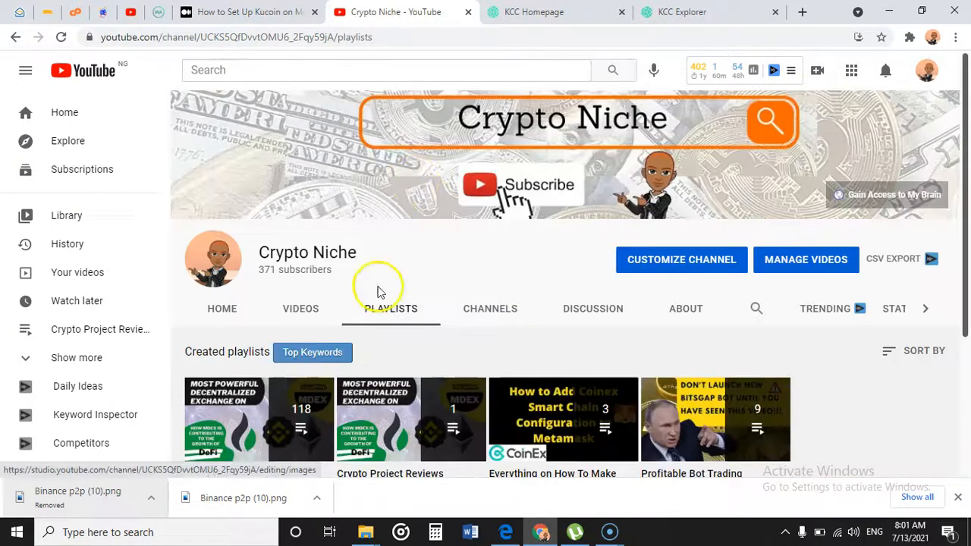
pyautogui.scroll(-2, 353, 351)
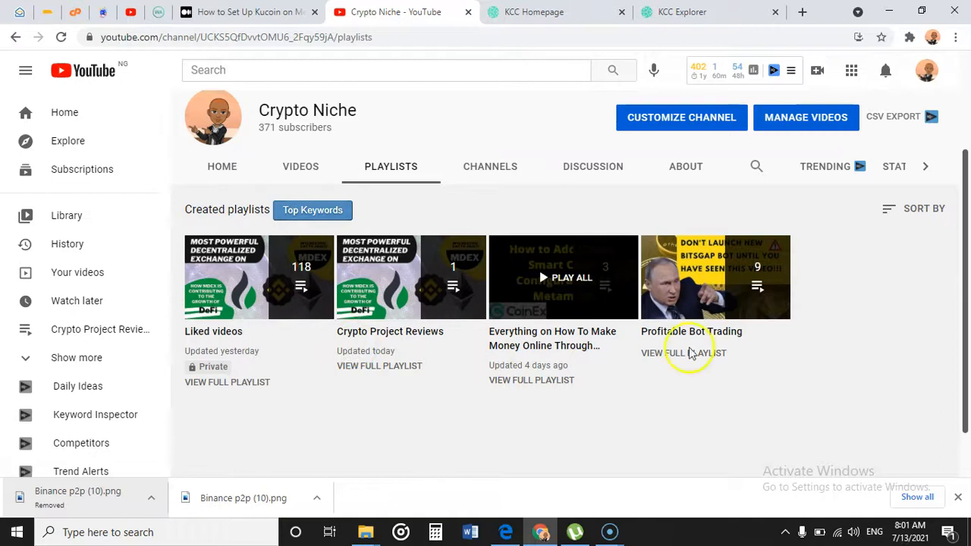
pyautogui.scroll(2, 589, 330)
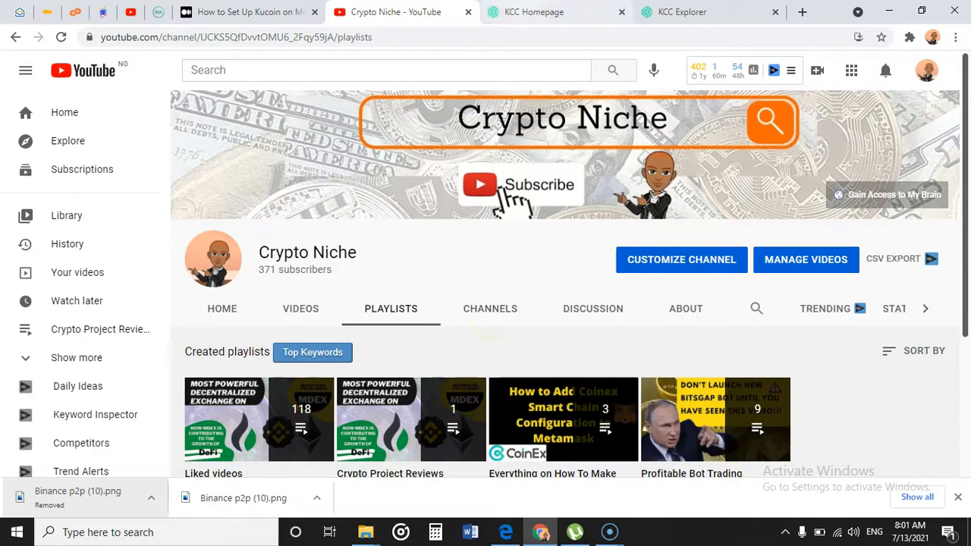
# Switch to the KCC Homepage and open the MetaMask extension there.
pyautogui.click(531, 12)
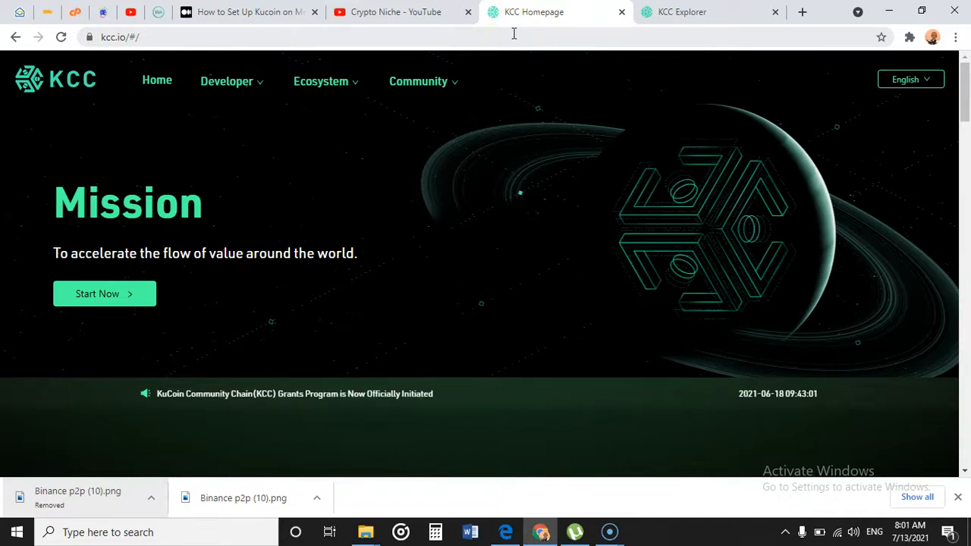
pyautogui.click(909, 40)
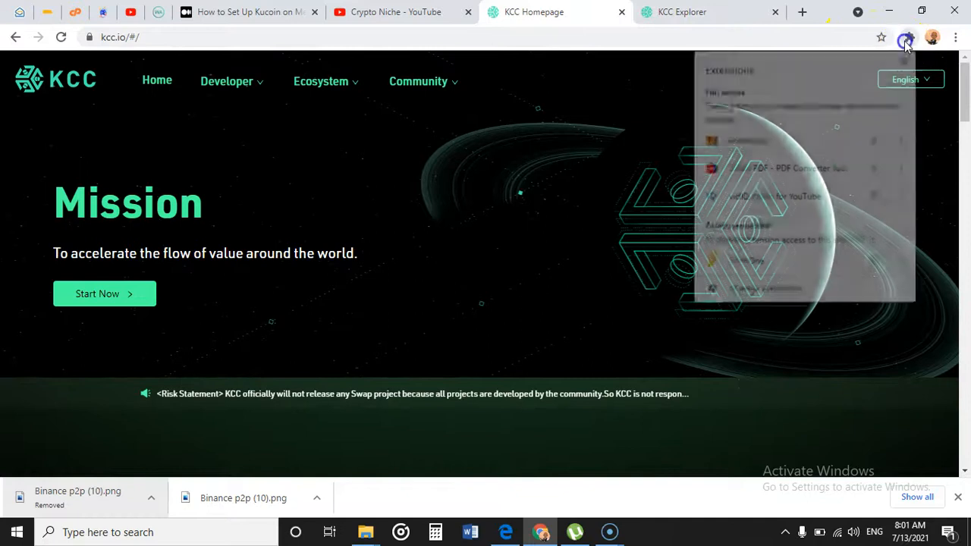
pyautogui.click(768, 141)
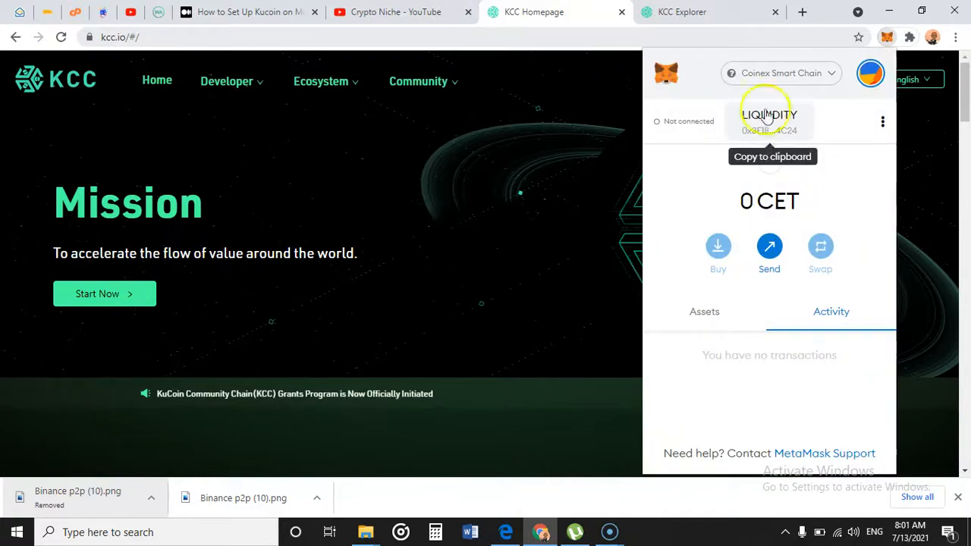
# Look through the wallet's network list and open the Custom RPC form for a new network.
pyautogui.click(822, 74)
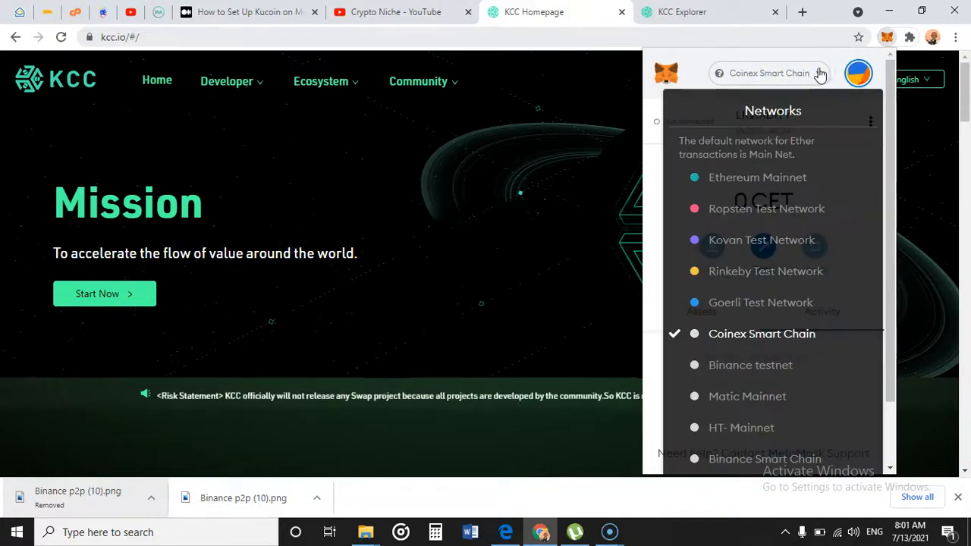
pyautogui.scroll(-2, 759, 345)
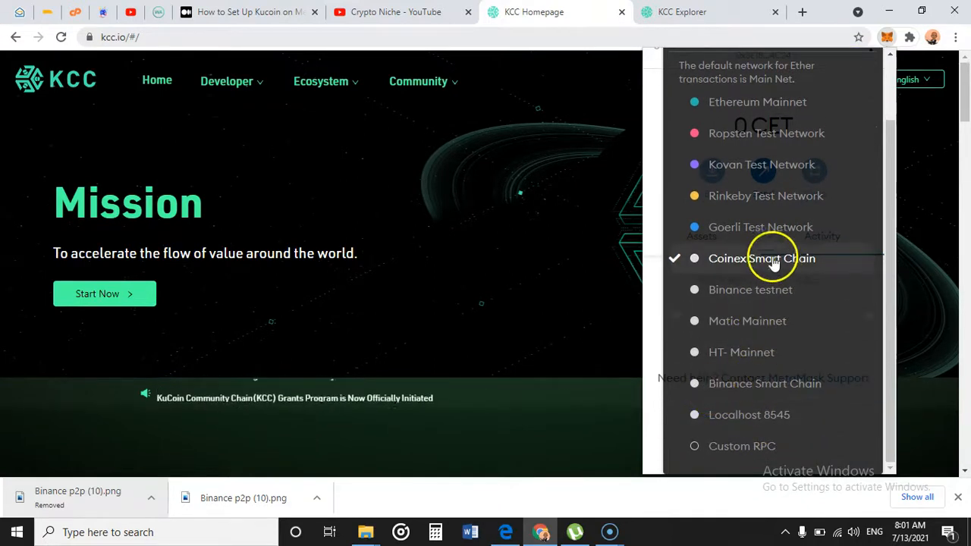
pyautogui.scroll(2, 766, 256)
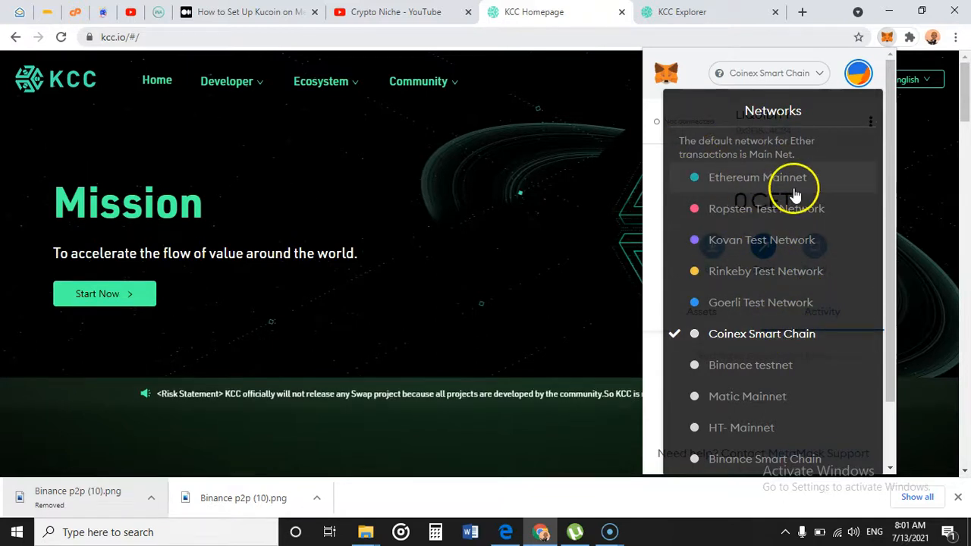
pyautogui.scroll(-2, 770, 346)
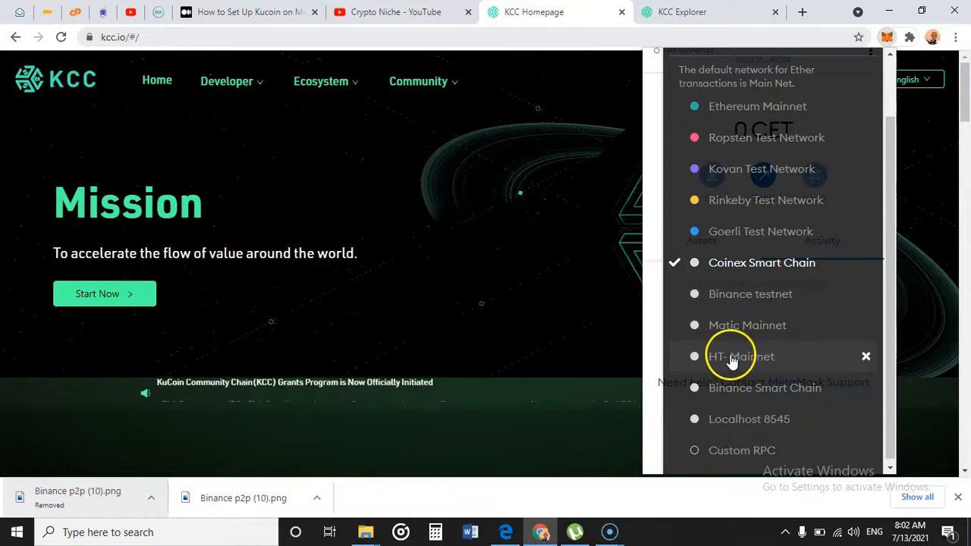
pyautogui.scroll(-1, 789, 367)
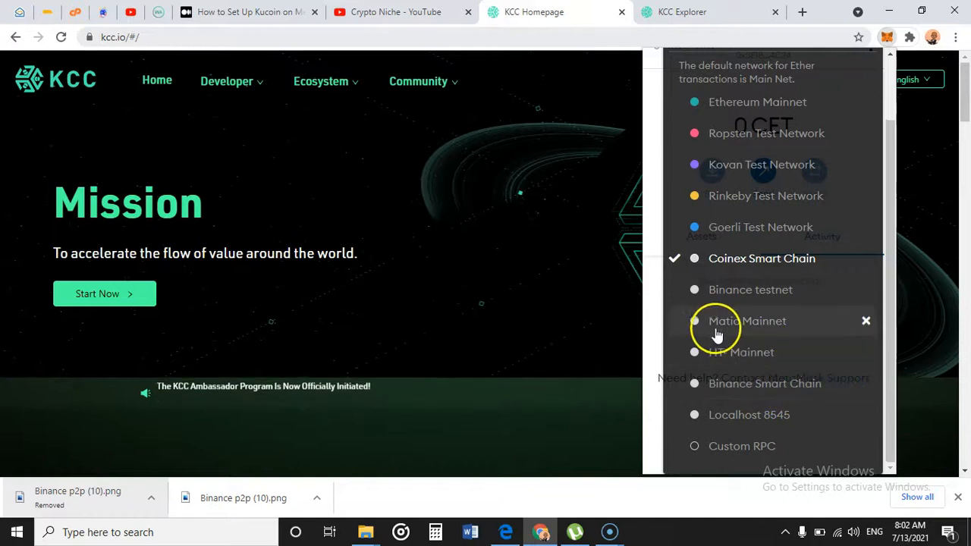
pyautogui.click(720, 449)
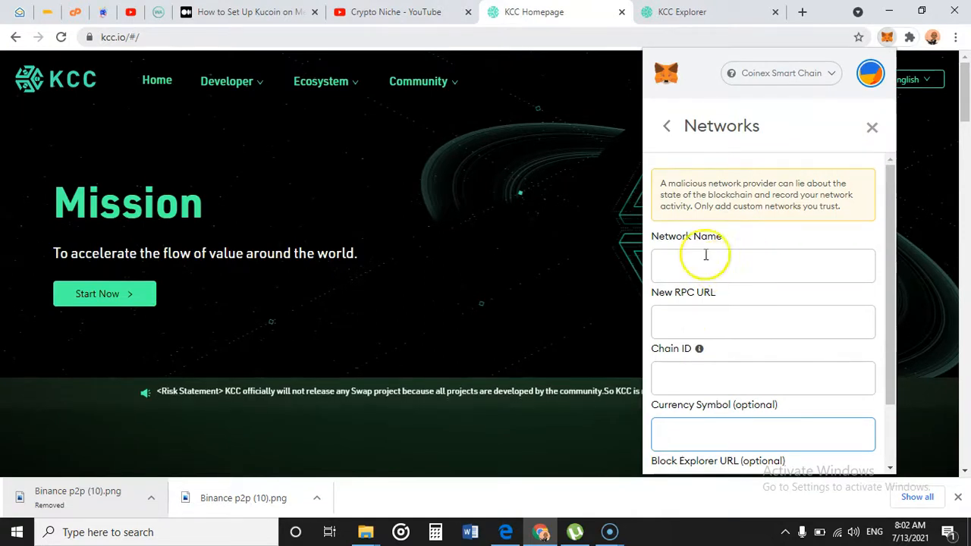
# Read through the Medium article on setting up Kucoin on Metamask, including its illustrated steps and configuration settings.
pyautogui.click(239, 13)
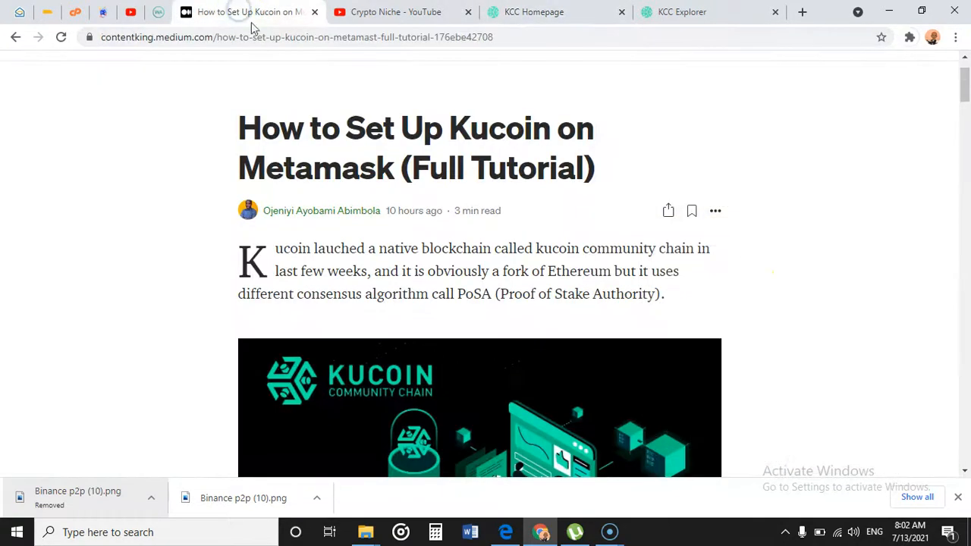
pyautogui.scroll(-4, 470, 185)
pyautogui.scroll(3, 470, 185)
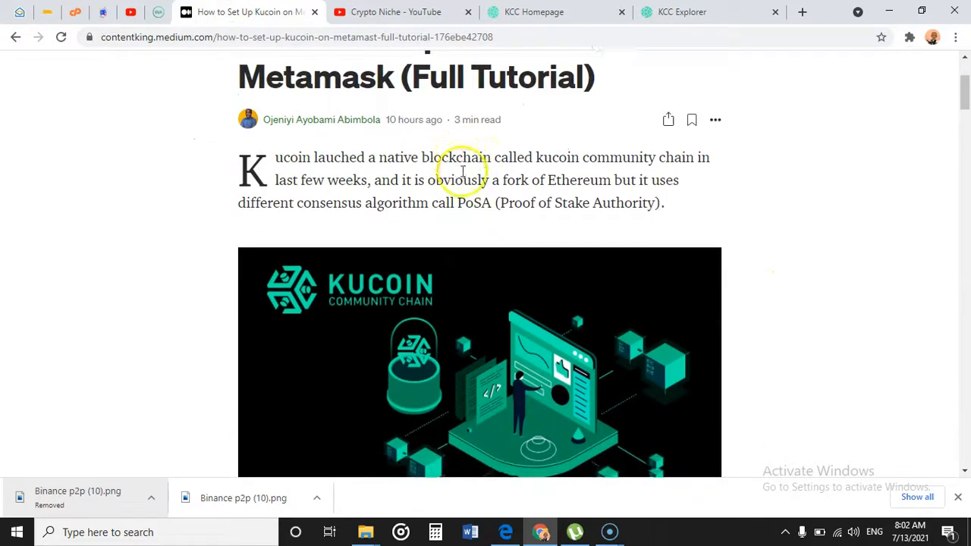
pyautogui.scroll(-5, 464, 175)
pyautogui.scroll(5, 569, 272)
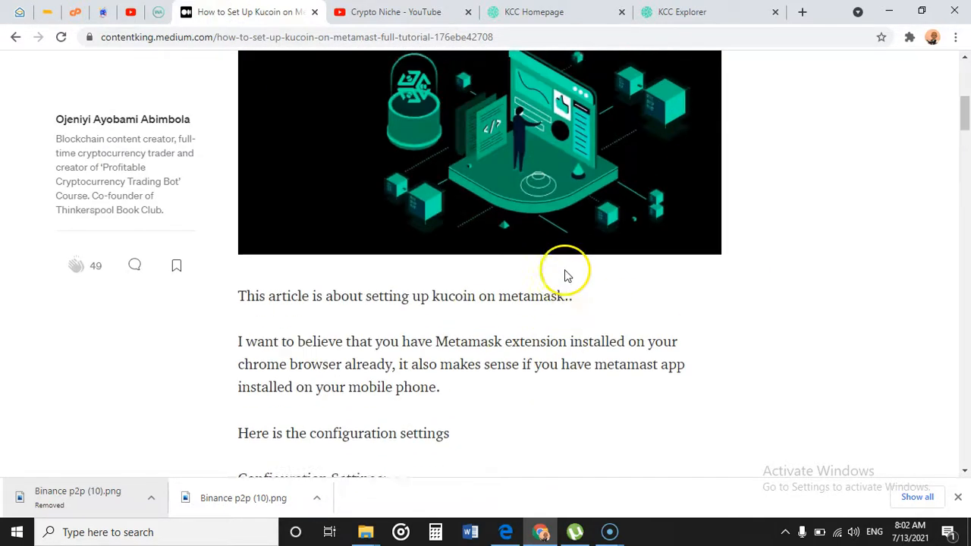
pyautogui.scroll(-2, 526, 155)
pyautogui.scroll(-15, 525, 155)
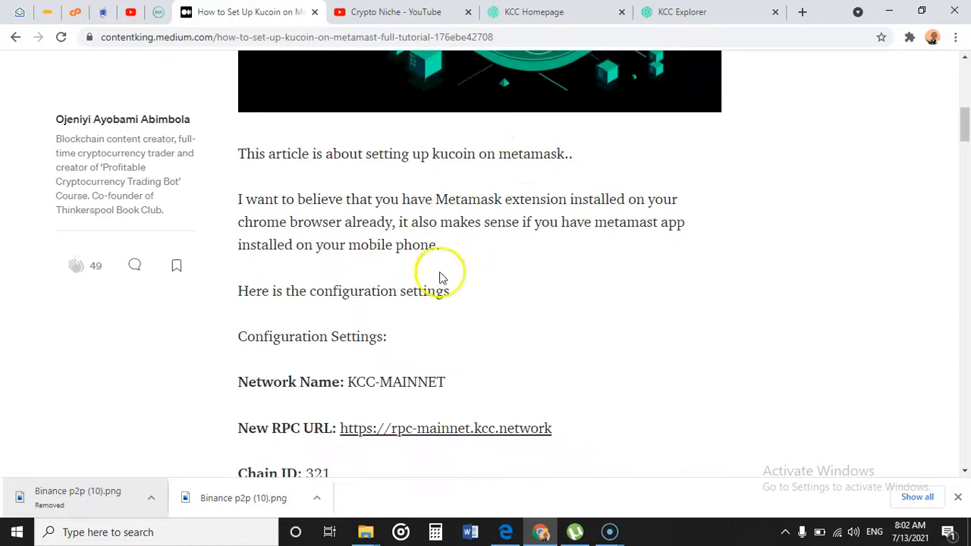
pyautogui.scroll(-15, 409, 274)
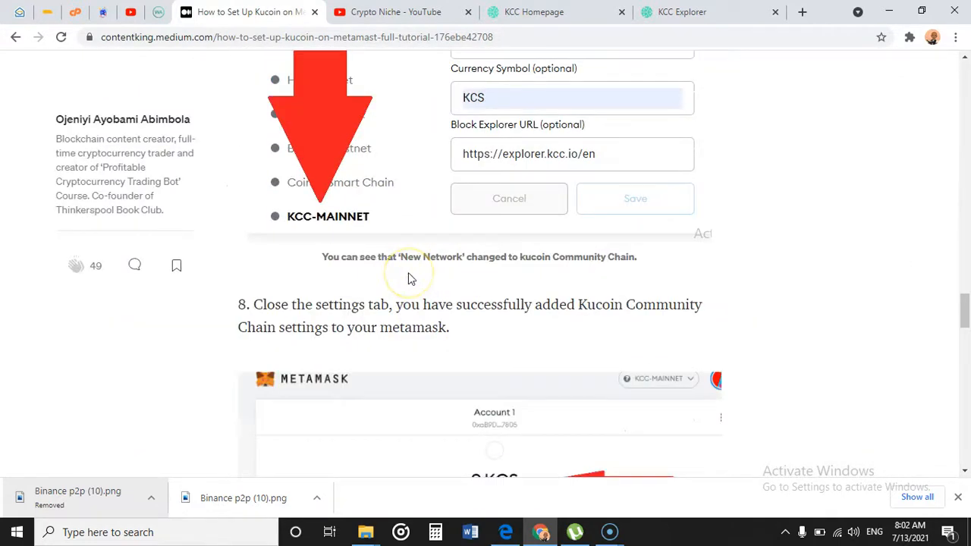
pyautogui.scroll(5, 435, 292)
pyautogui.scroll(3, 434, 293)
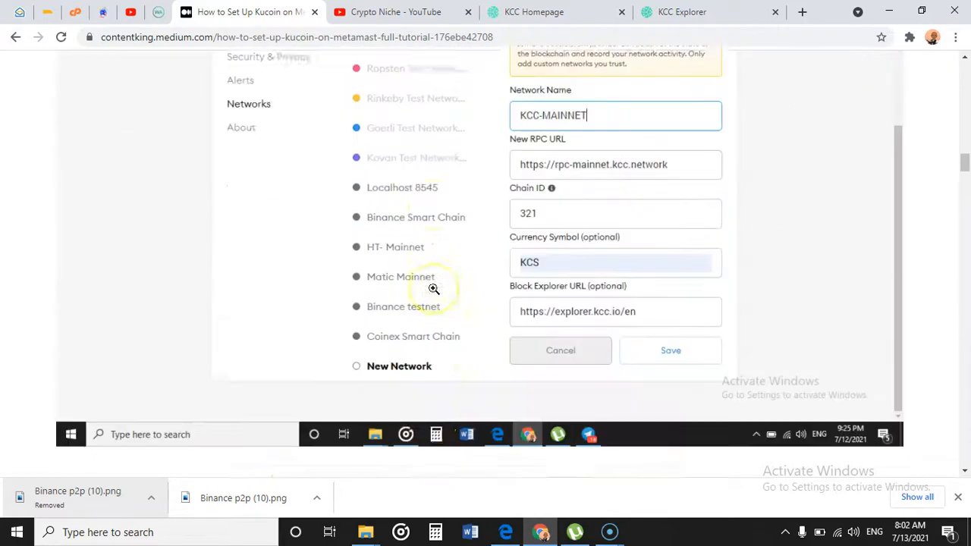
pyautogui.scroll(-4, 432, 293)
pyautogui.scroll(-6, 430, 292)
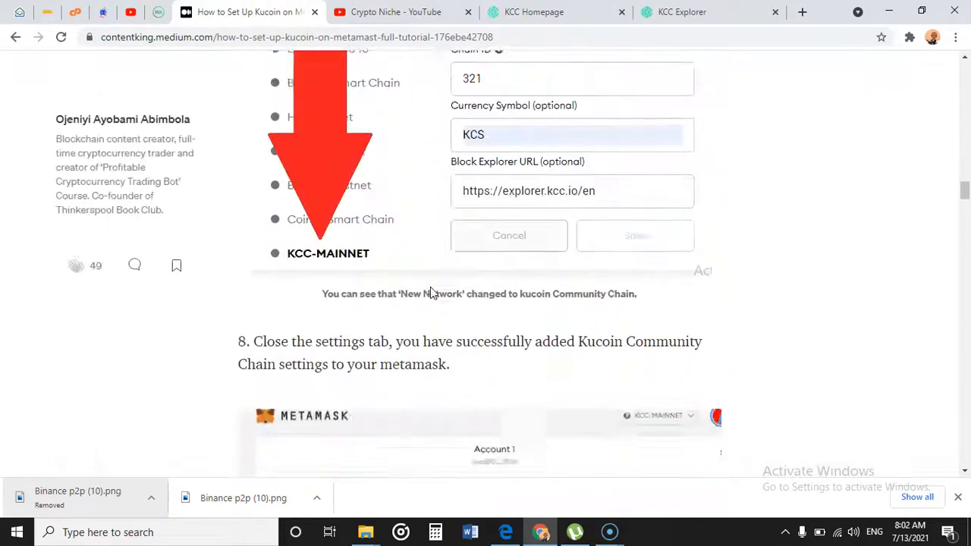
pyautogui.scroll(2, 430, 292)
pyautogui.scroll(-6, 429, 291)
pyautogui.scroll(15, 427, 291)
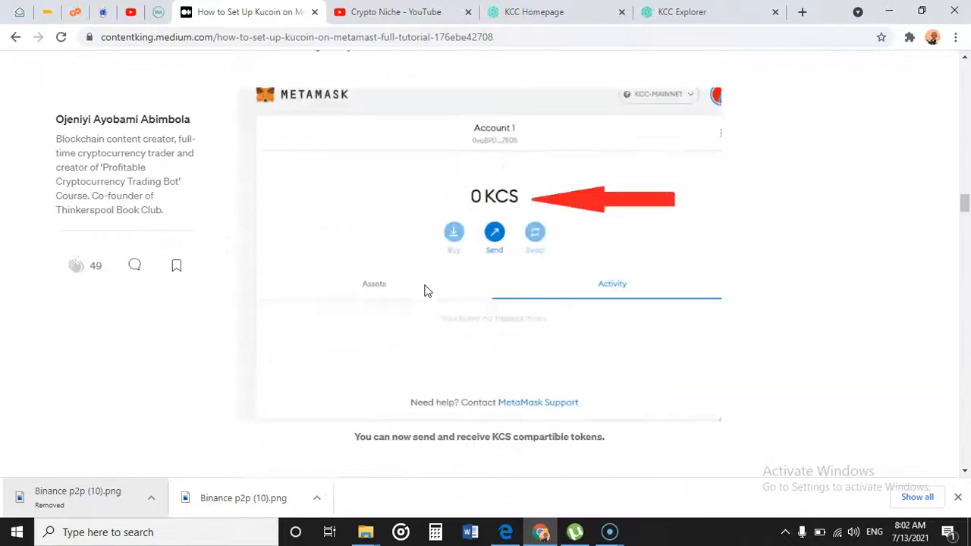
pyautogui.scroll(10, 426, 289)
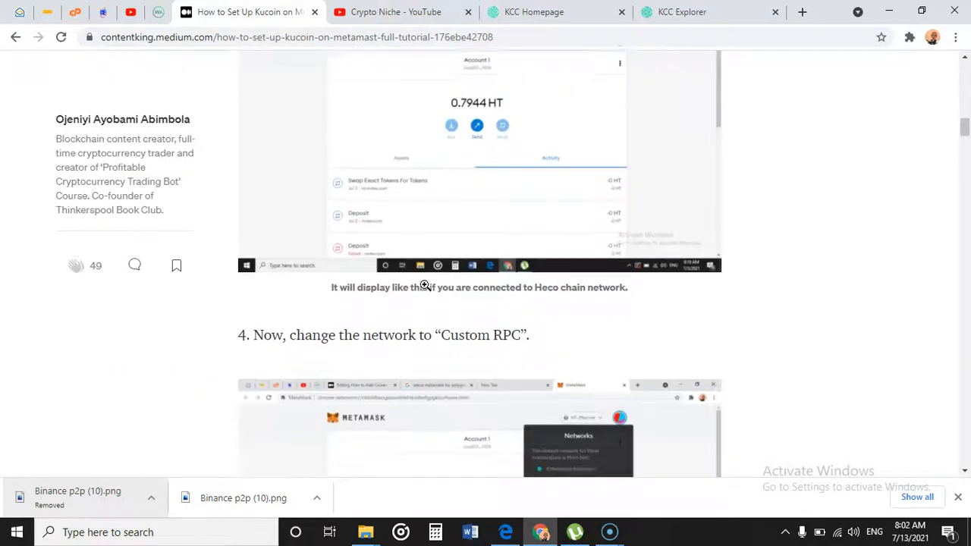
pyautogui.scroll(3, 426, 291)
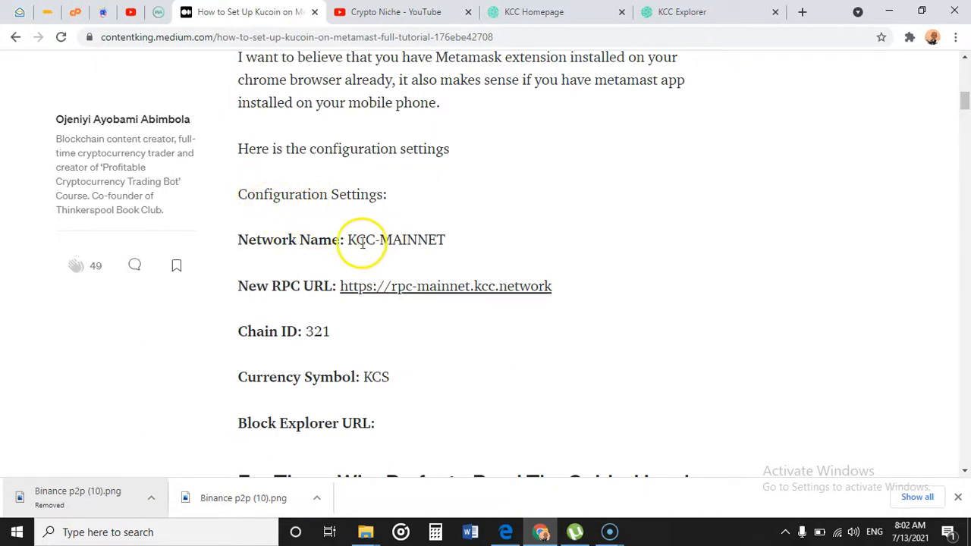
# Copy the network name KCC-MAINNET from the article's configuration settings.
pyautogui.moveTo(347, 241); pyautogui.dragTo(446, 248)
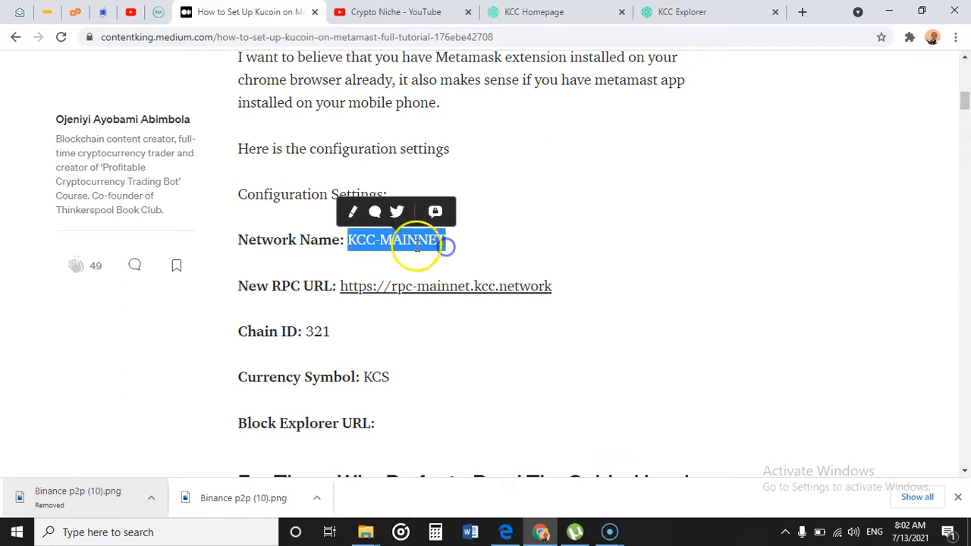
pyautogui.rightClick(410, 242)
pyautogui.click(431, 254)
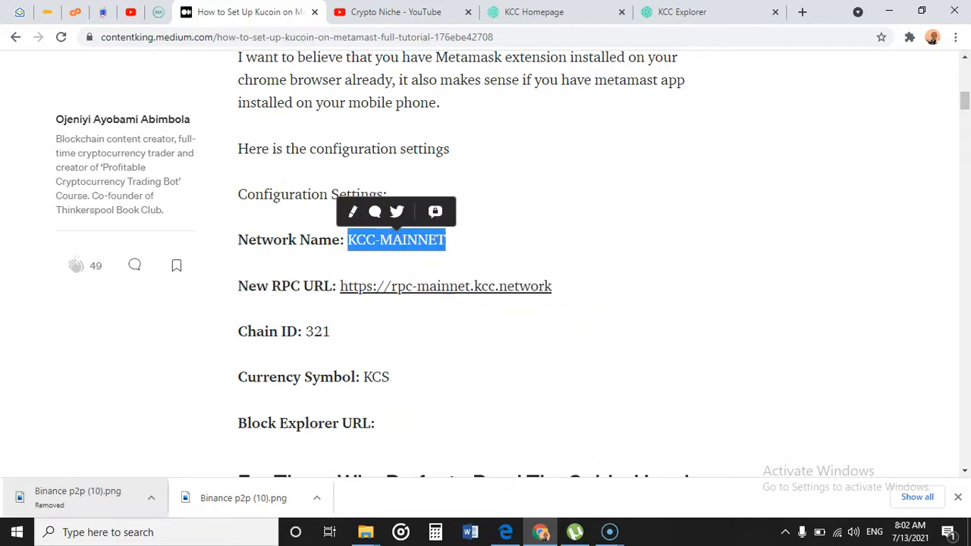
# Open the MetaMask wallet in expanded view so it fills its own browser tab.
pyautogui.click(910, 36)
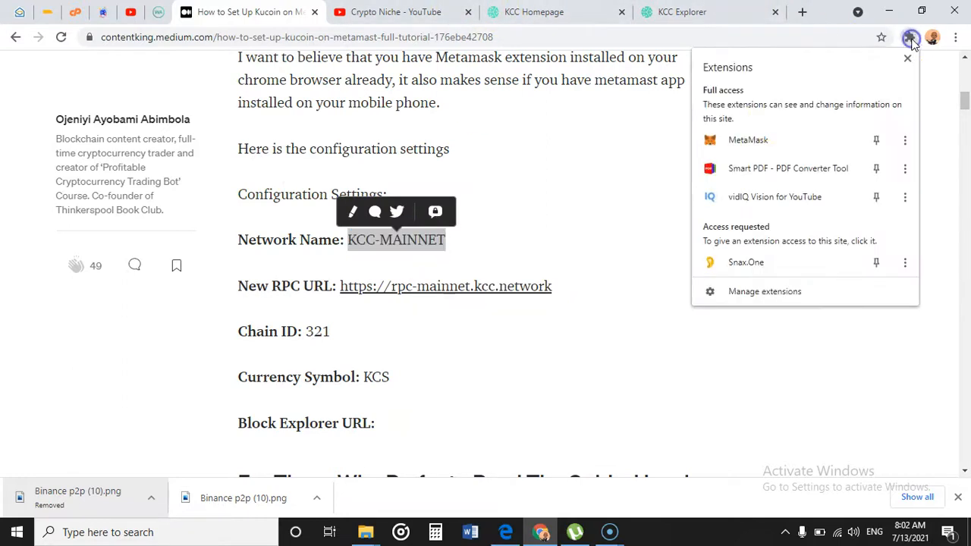
pyautogui.click(752, 146)
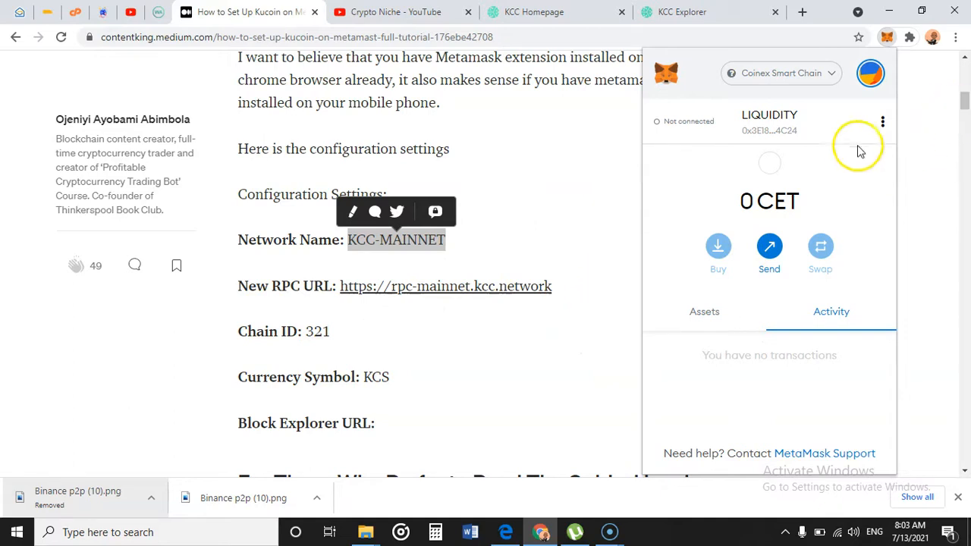
pyautogui.click(883, 124)
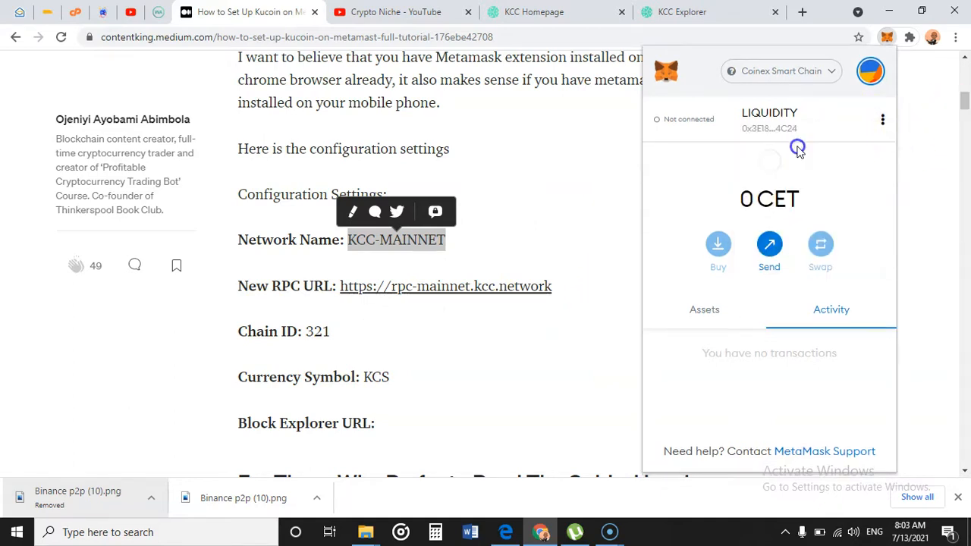
pyautogui.click(798, 148)
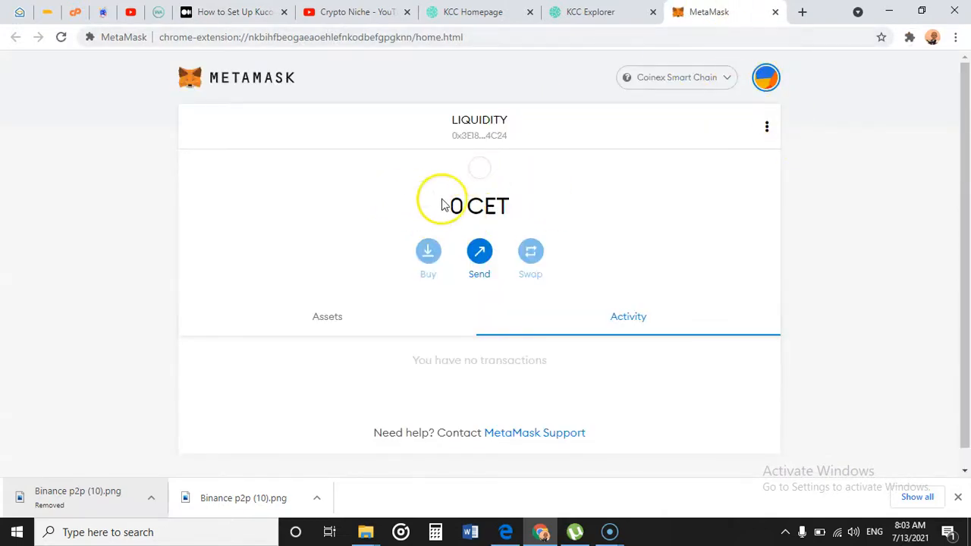
# Open the Custom RPC form for a new network from the wallet's network list.
pyautogui.scroll(-1, 562, 241)
pyautogui.scroll(1, 600, 197)
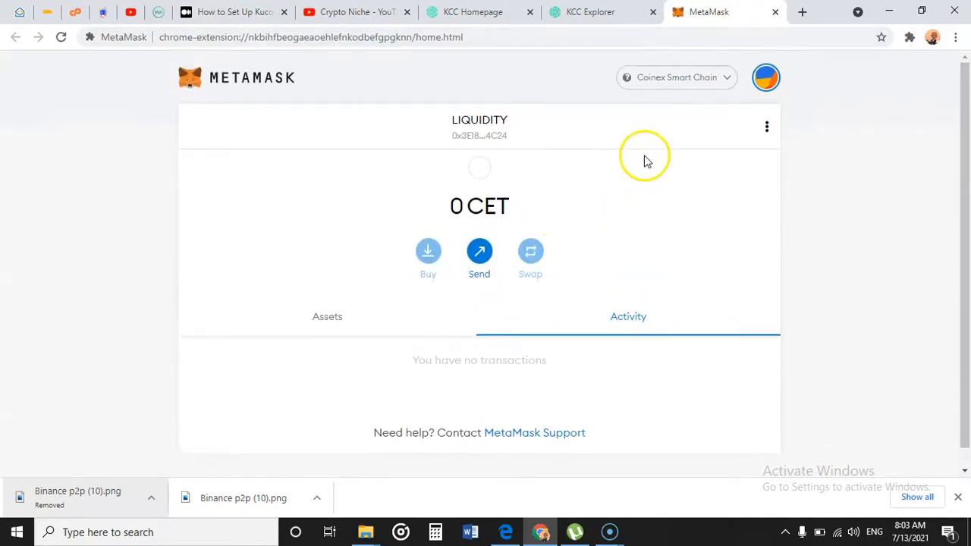
pyautogui.click(679, 77)
pyautogui.scroll(-1, 687, 444)
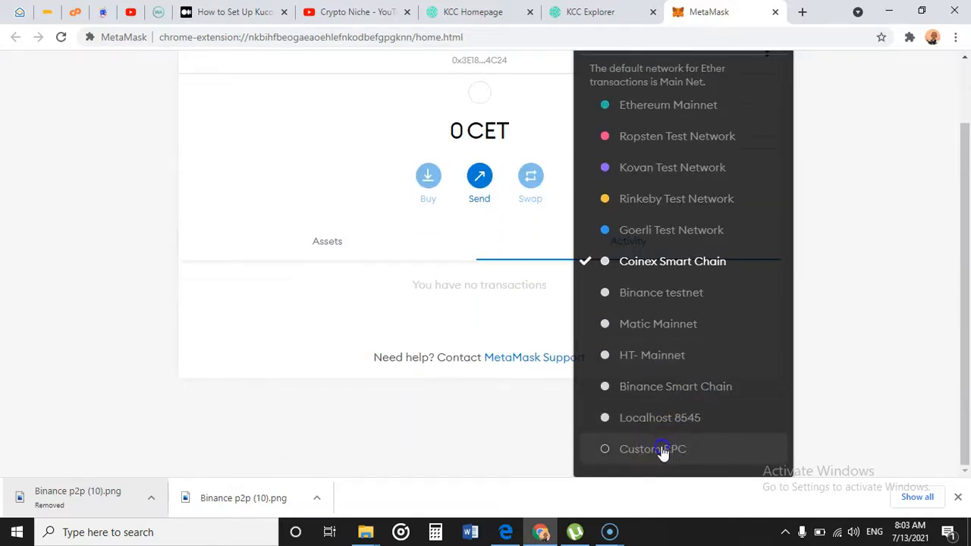
pyautogui.click(654, 449)
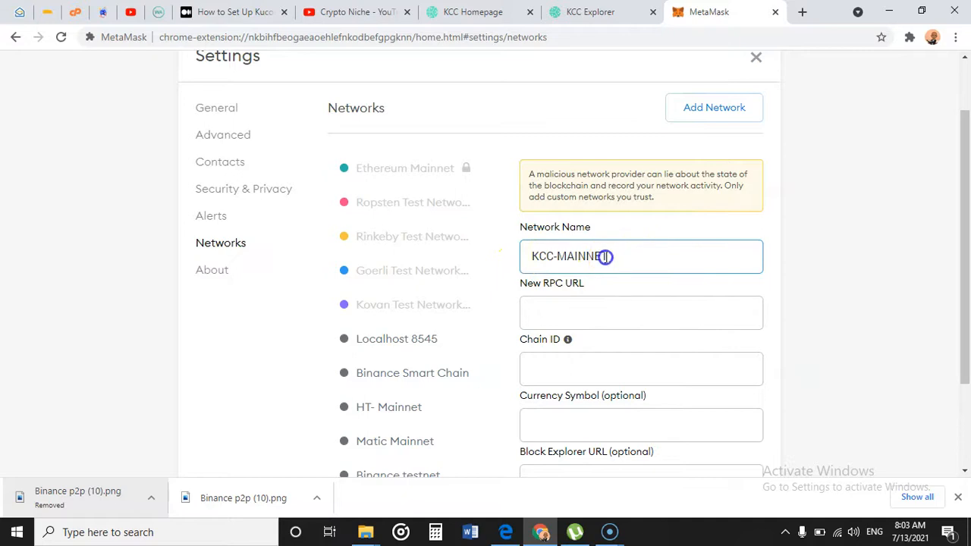
# Replace the KCC-MAINNET network name in the new network form with KUCOIN CHAIN.
pyautogui.click(654, 255)
pyautogui.press('BackSpace')
pyautogui.press('BackSpace')
pyautogui.press('BackSpace')
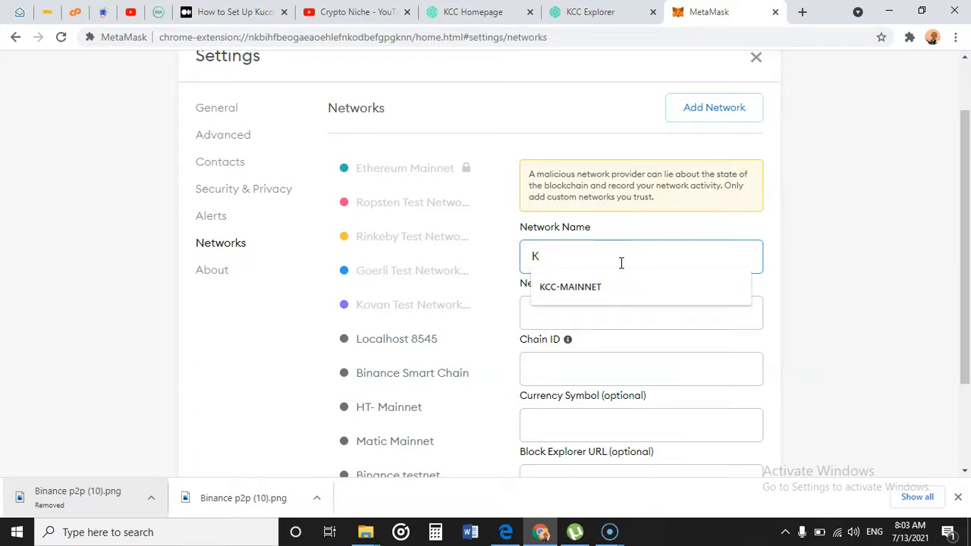
pyautogui.write('u')
pyautogui.press('BackSpace')
pyautogui.write('CC')
pyautogui.press('BackSpace')
pyautogui.press('BackSpace')
pyautogui.write('UCOIN CHAIN')
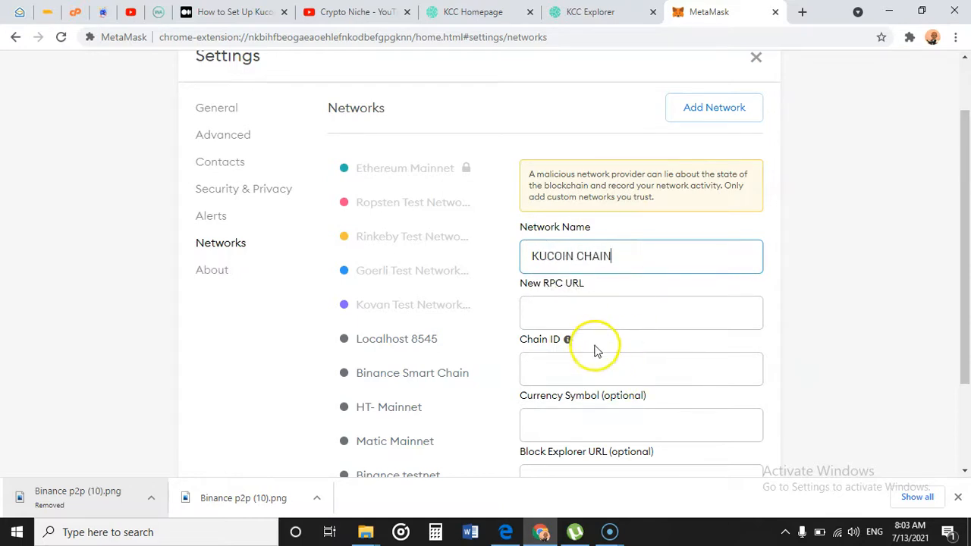
pyautogui.click(256, 12)
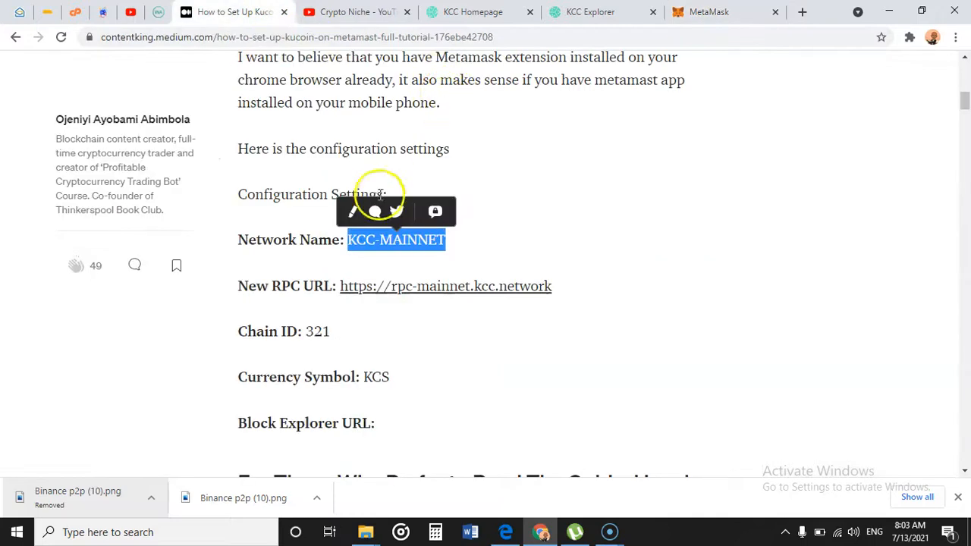
pyautogui.click(555, 283)
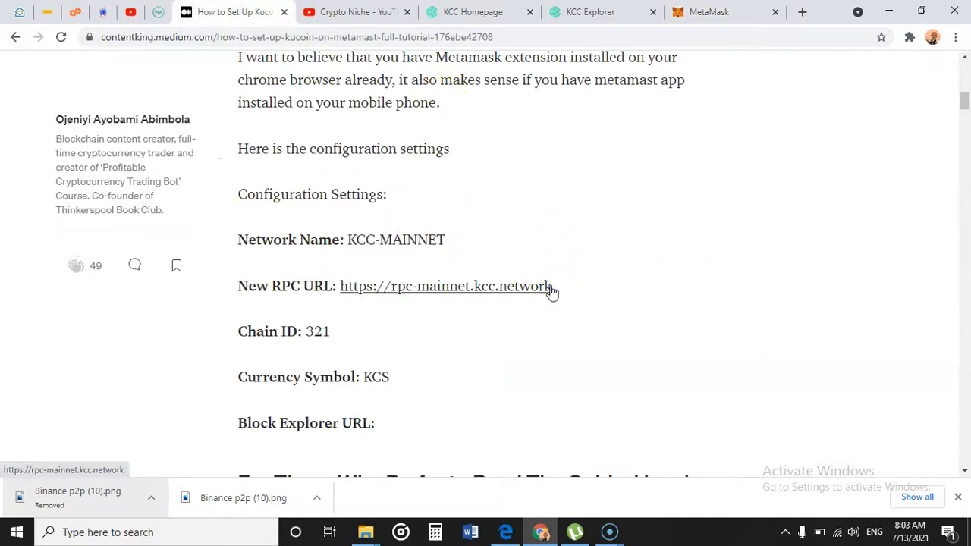
pyautogui.moveTo(554, 285); pyautogui.dragTo(342, 292)
pyautogui.rightClick(342, 290)
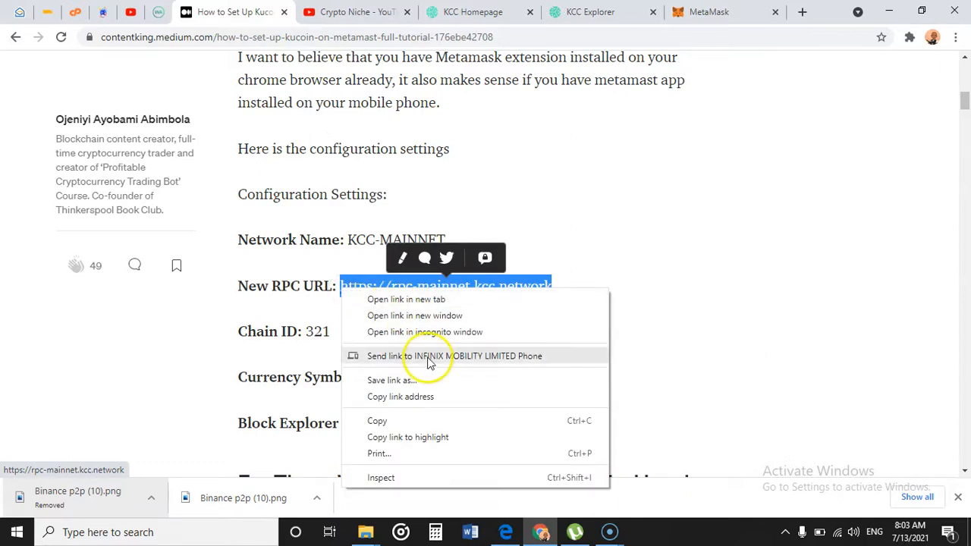
pyautogui.click(413, 421)
pyautogui.click(690, 11)
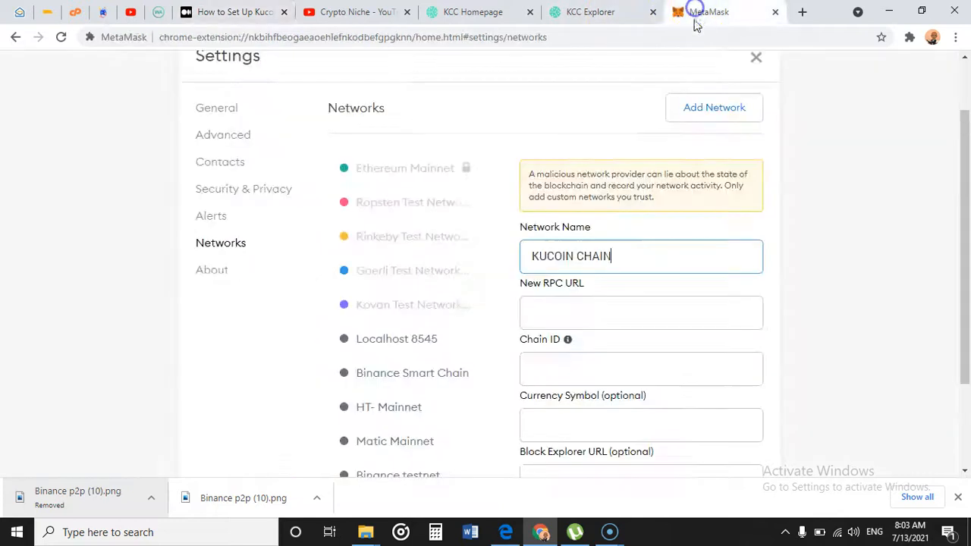
pyautogui.click(562, 319)
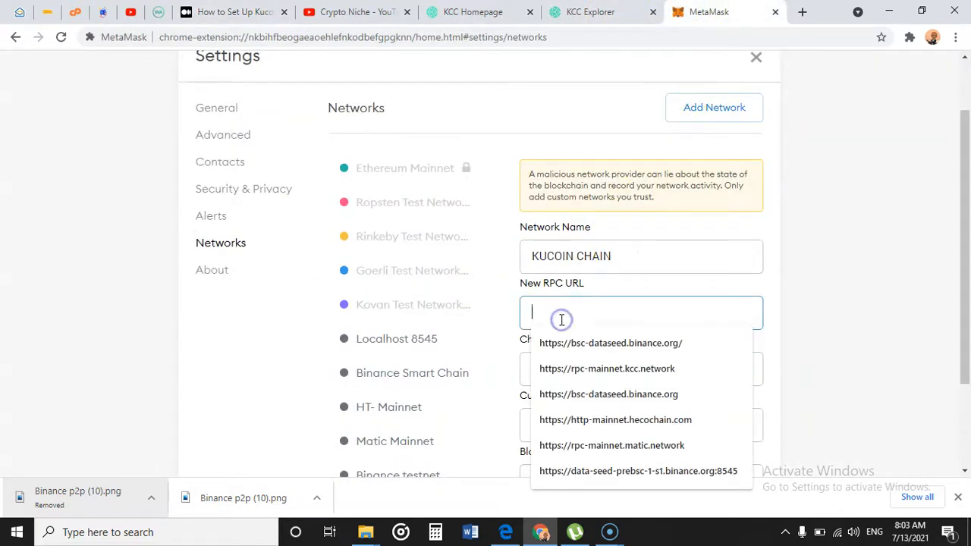
pyautogui.hotkey('ctrl', 'v')
pyautogui.click(572, 366)
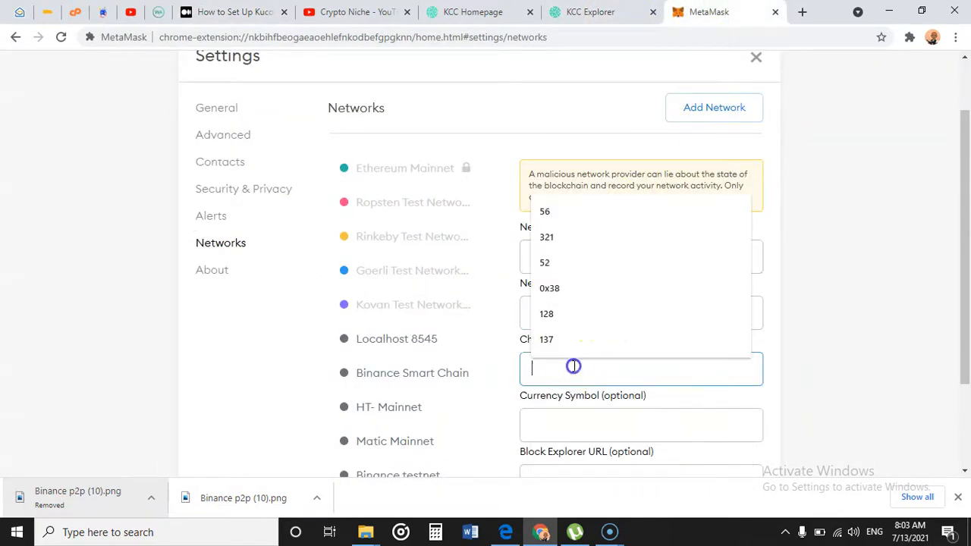
# Open the existing Binance Smart Chain network entry and rename it KUCOIN CHAIN.
pyautogui.click(487, 372)
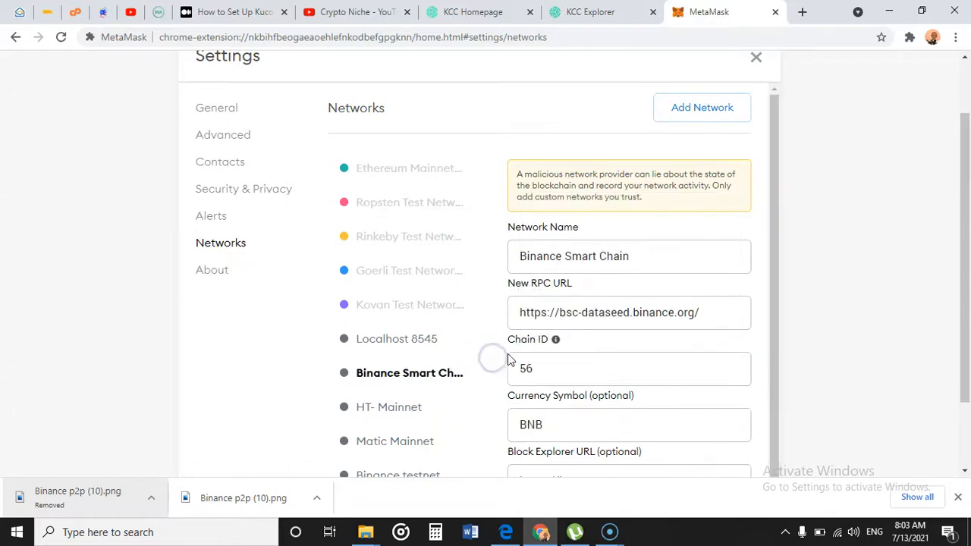
pyautogui.click(644, 249)
pyautogui.moveTo(644, 249); pyautogui.dragTo(422, 260)
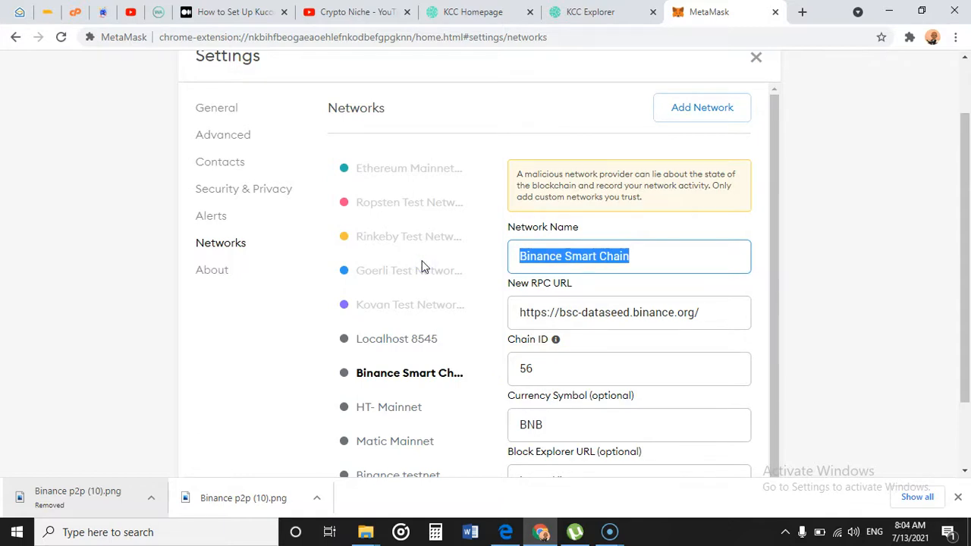
pyautogui.write('KUCOIN CHAIN')
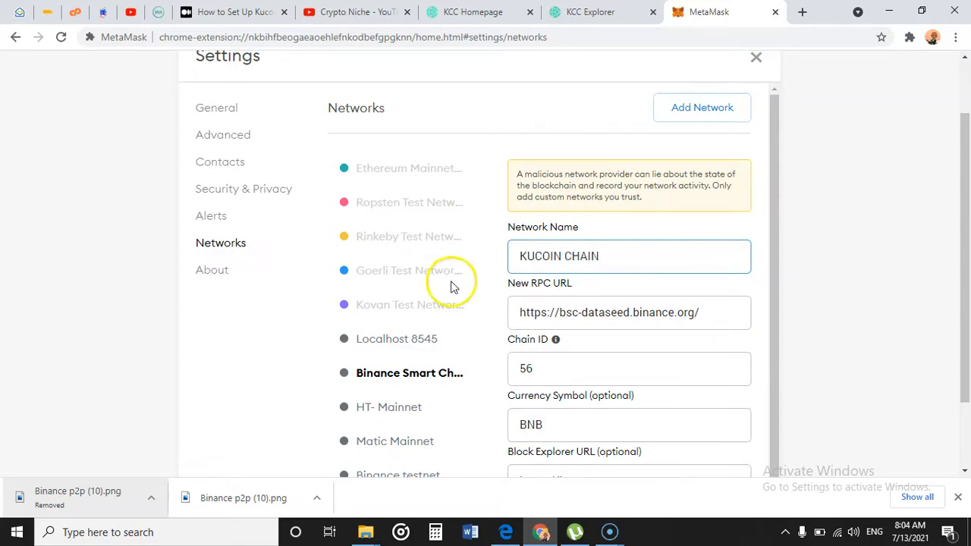
pyautogui.click(612, 315)
pyautogui.hotkey('ctrl', 'a')
pyautogui.hotkey('ctrl', 'v')
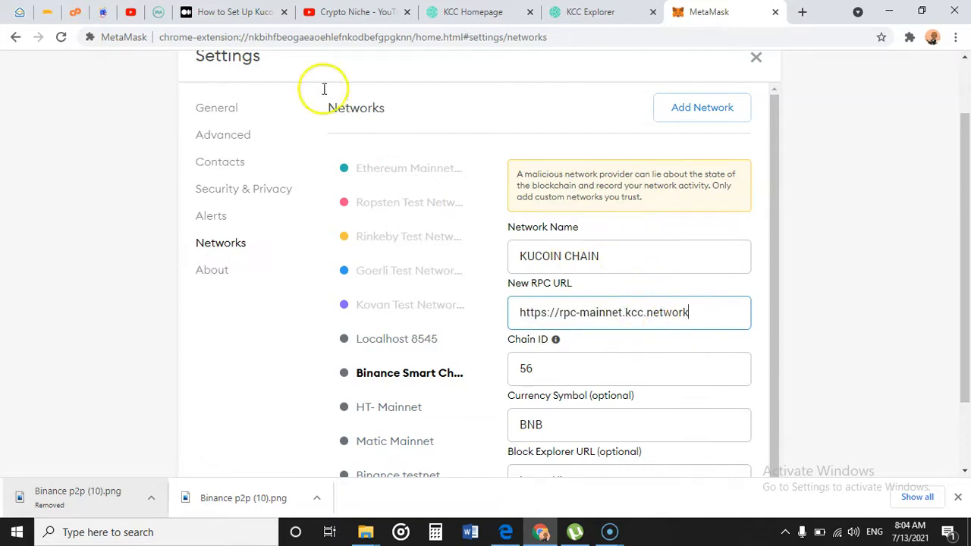
# Copy the chain ID 321 from the Medium article and set it as the network's chain ID in MetaMask.
pyautogui.click(216, 13)
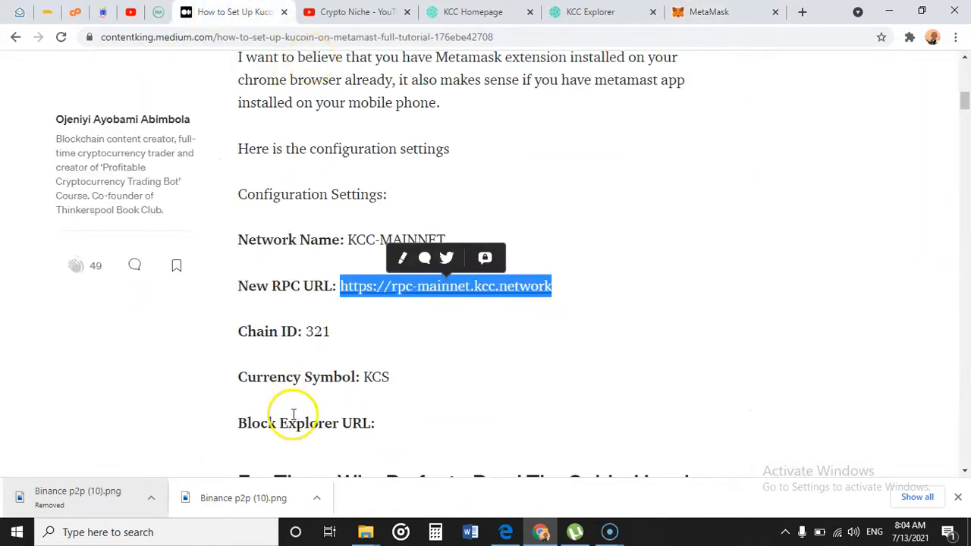
pyautogui.moveTo(336, 338); pyautogui.dragTo(306, 334)
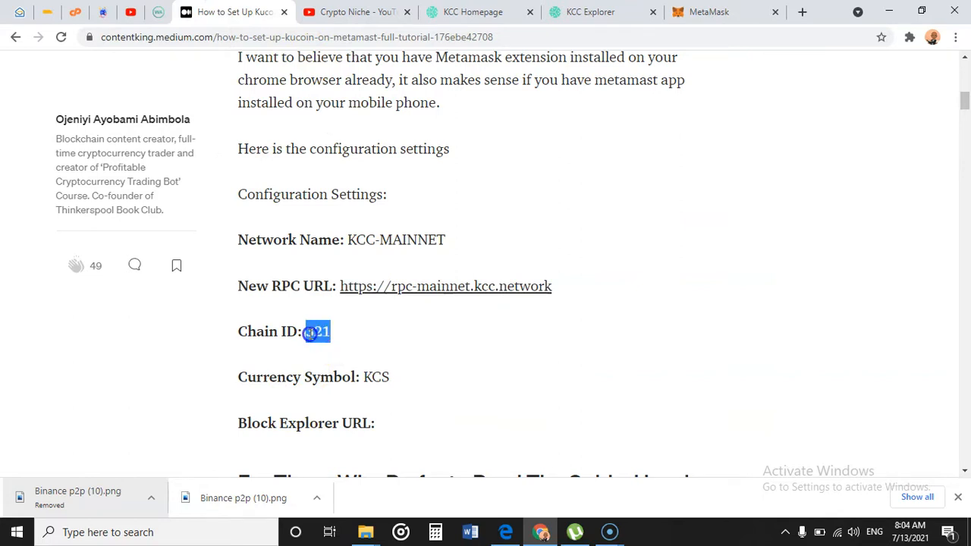
pyautogui.rightClick(311, 334)
pyautogui.click(327, 346)
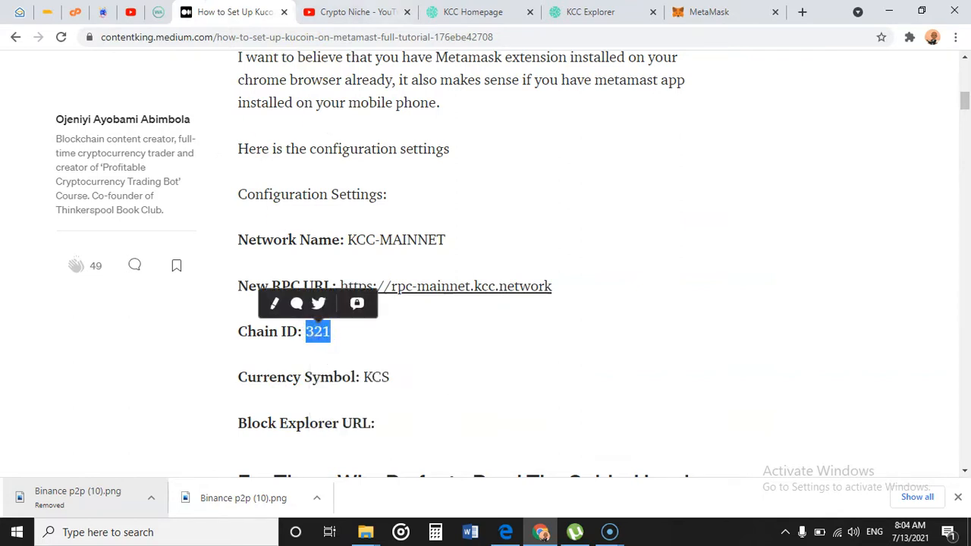
pyautogui.click(689, 11)
pyautogui.moveTo(598, 367); pyautogui.dragTo(494, 368)
pyautogui.hotkey('ctrl', 'v')
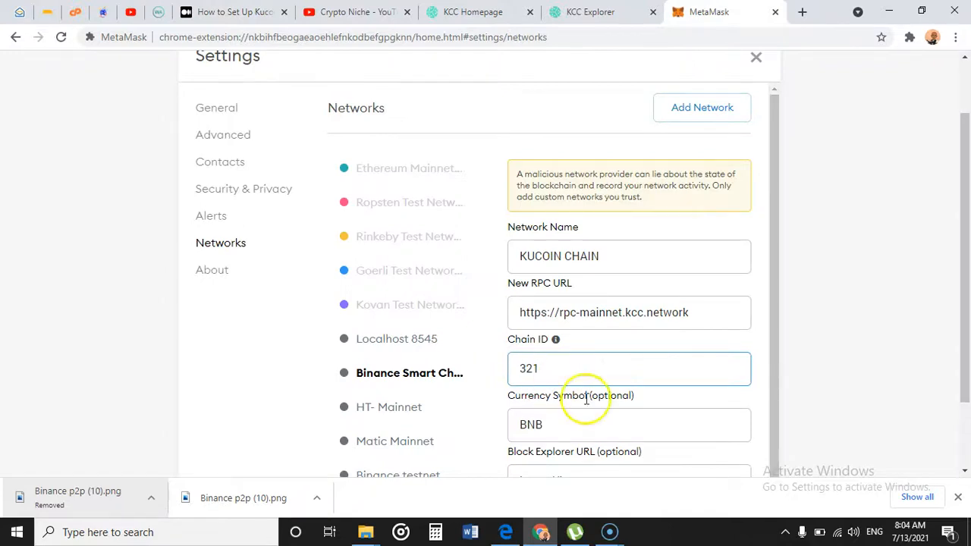
# Set the network's currency symbol to KCS.
pyautogui.moveTo(580, 422); pyautogui.dragTo(488, 428)
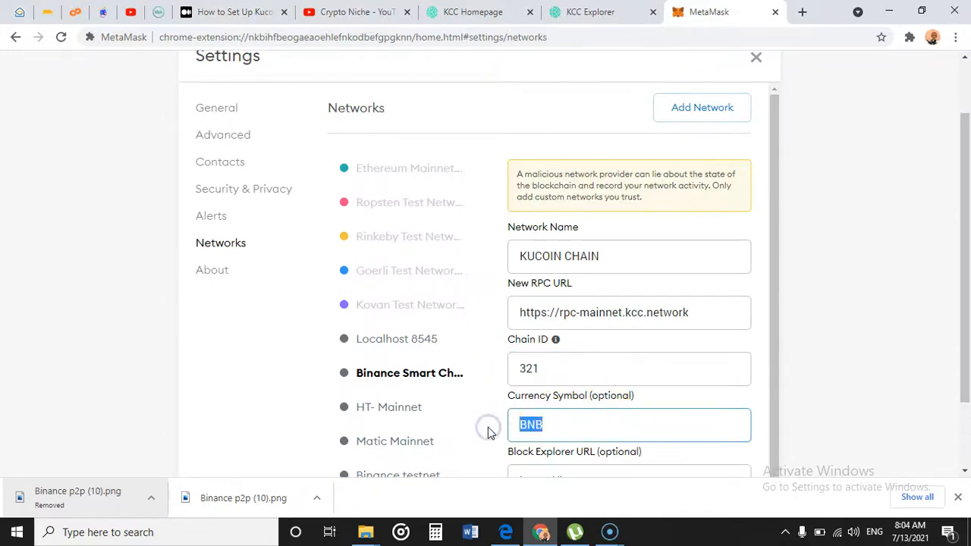
pyautogui.write('KSC')
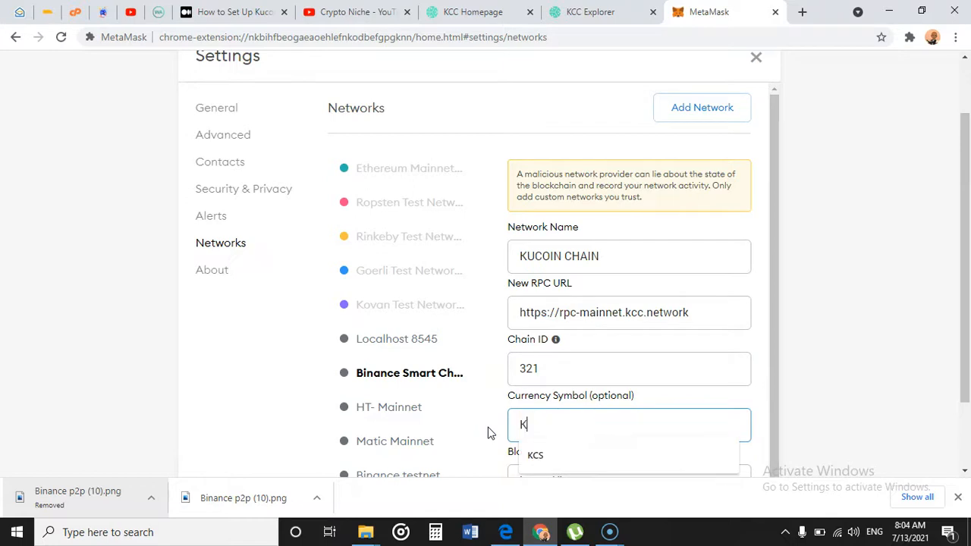
pyautogui.click(684, 425)
pyautogui.press('BackSpace')
pyautogui.press('BackSpace')
pyautogui.write('CS')
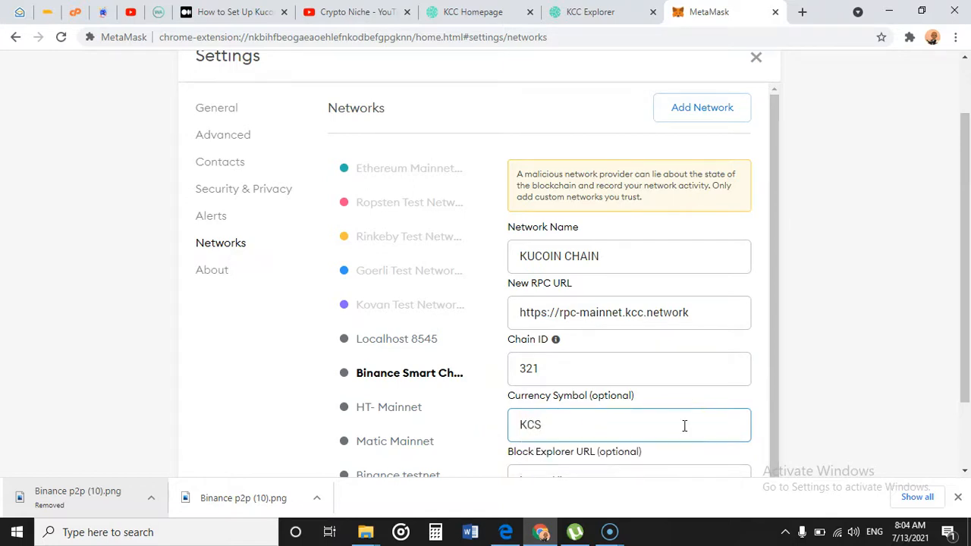
pyautogui.scroll(-3, 670, 396)
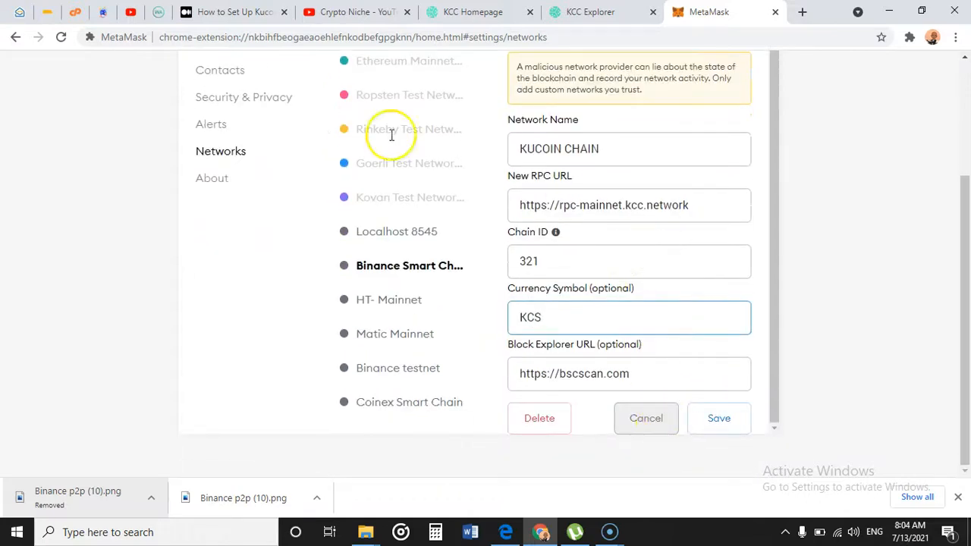
pyautogui.click(186, 14)
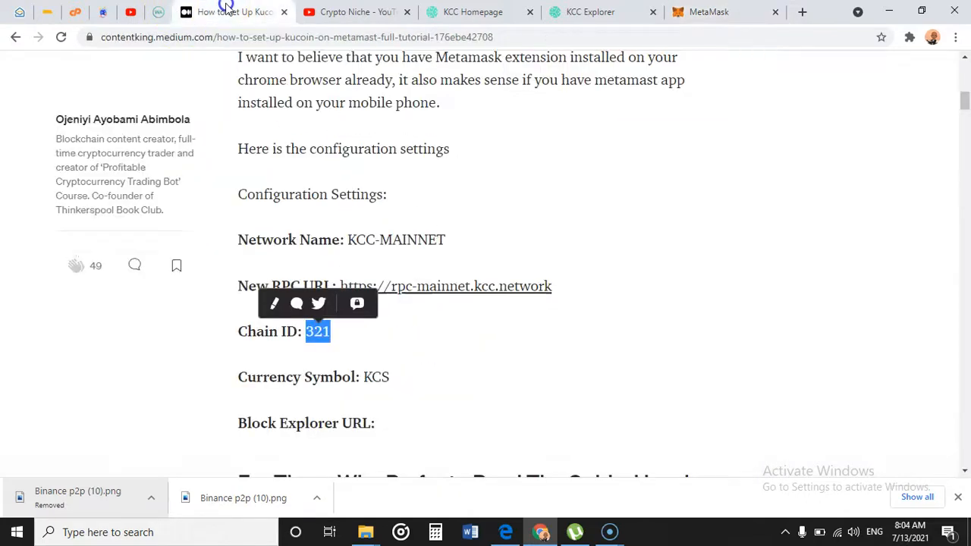
pyautogui.click(386, 362)
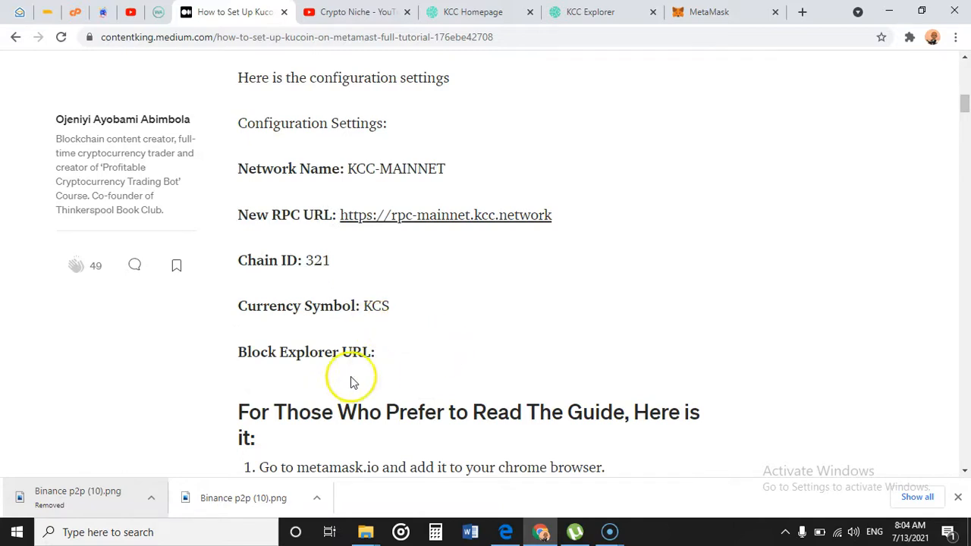
pyautogui.scroll(2, 423, 369)
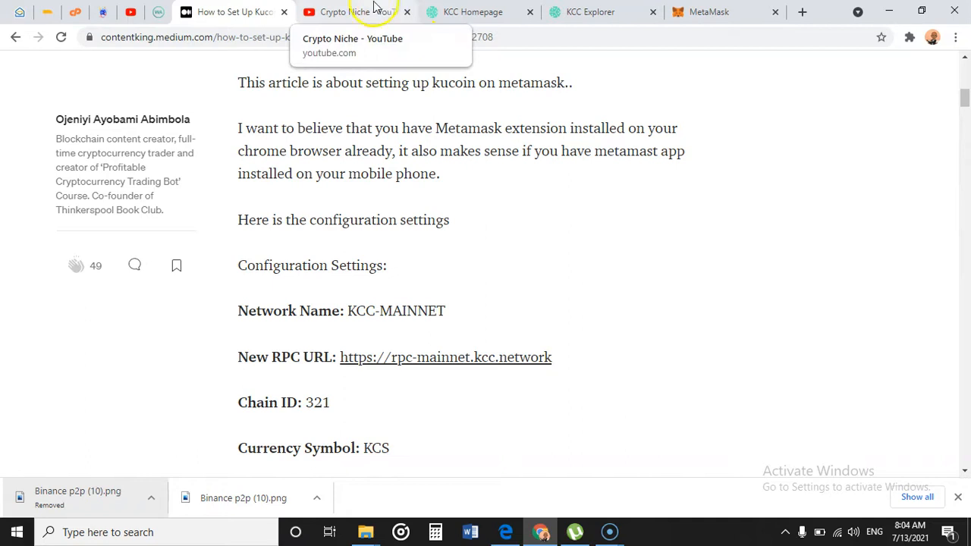
pyautogui.click(588, 12)
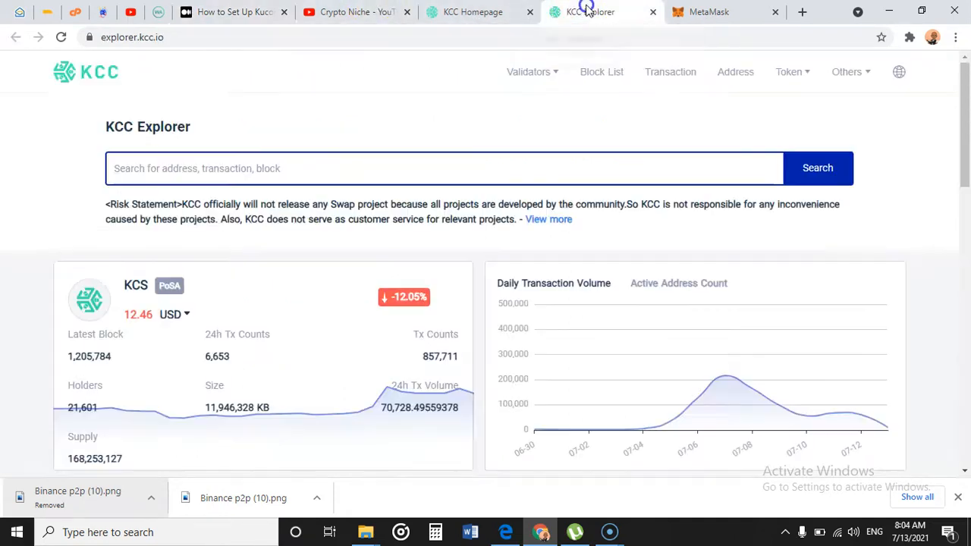
pyautogui.click(269, 36)
pyautogui.click(268, 37)
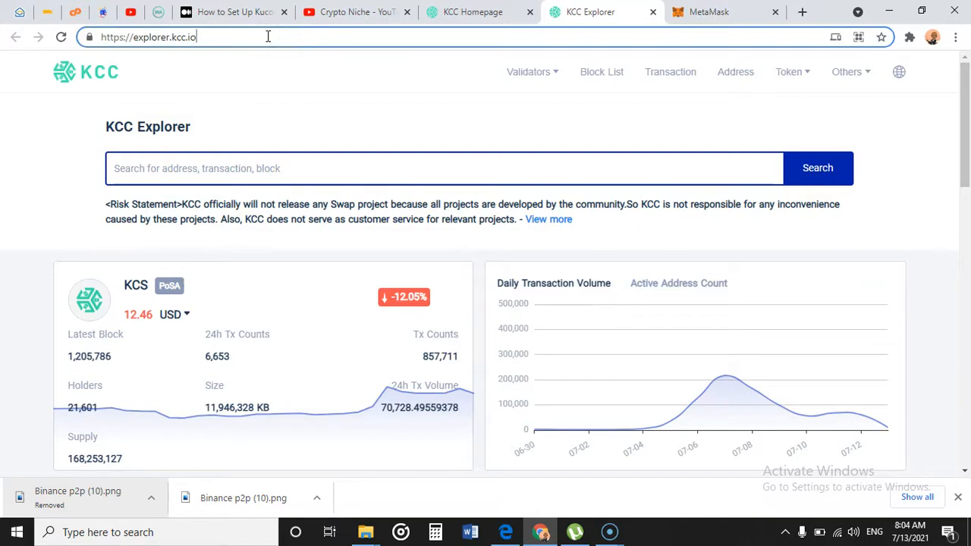
pyautogui.hotkey('ctrl', 'a')
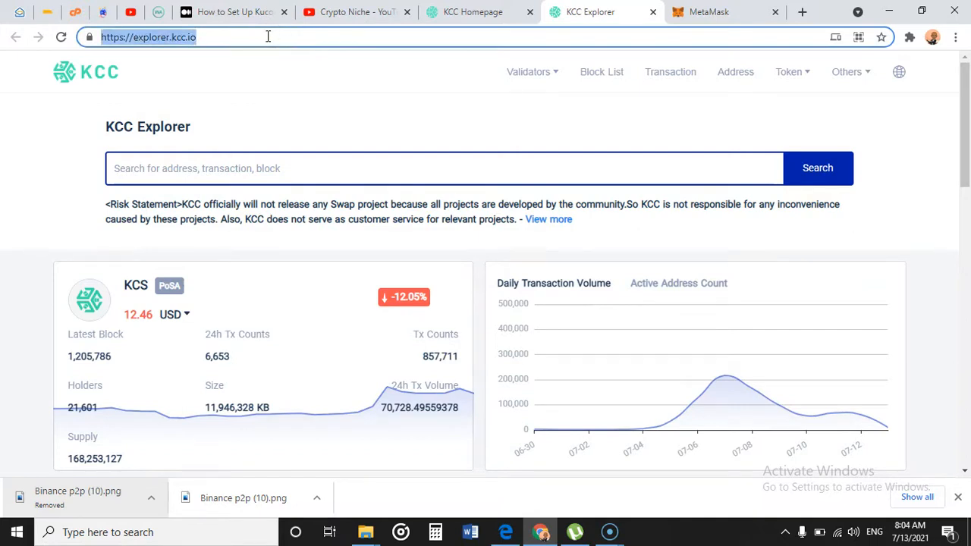
pyautogui.hotkey('ctrl', 'x')
pyautogui.click(710, 12)
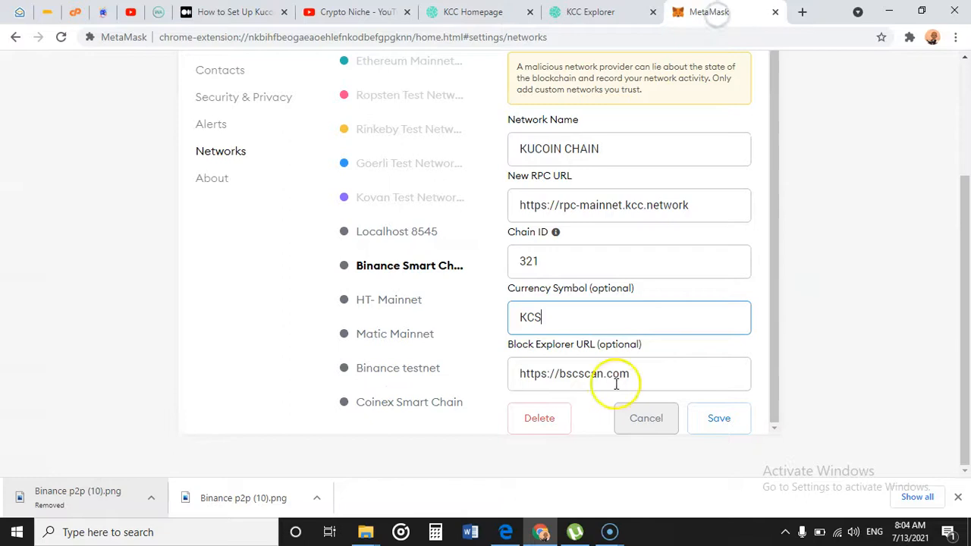
pyautogui.moveTo(635, 373); pyautogui.dragTo(492, 369)
pyautogui.hotkey('ctrl', 'v')
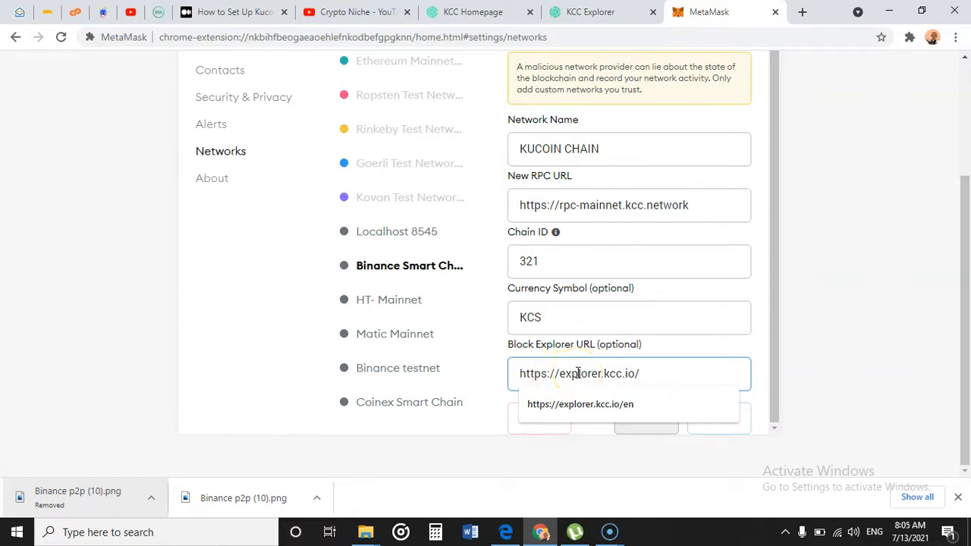
pyautogui.click(716, 345)
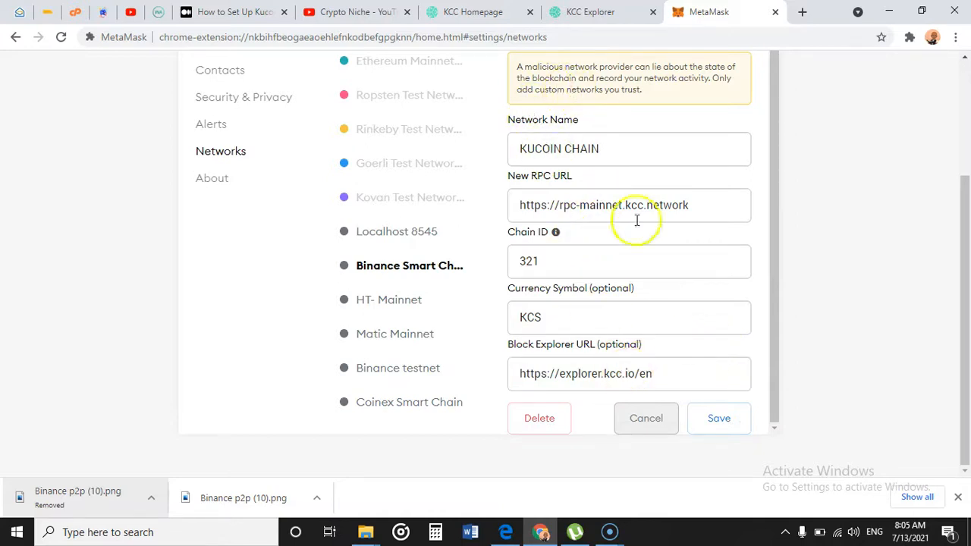
# Save the KUCOIN CHAIN network and close the settings to return to the wallet's account page.
pyautogui.click(726, 421)
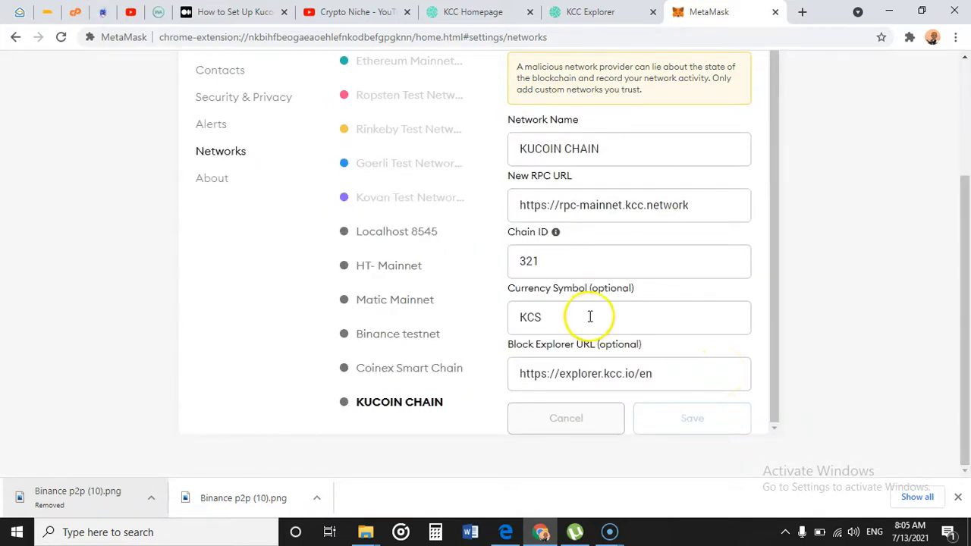
pyautogui.scroll(3, 589, 314)
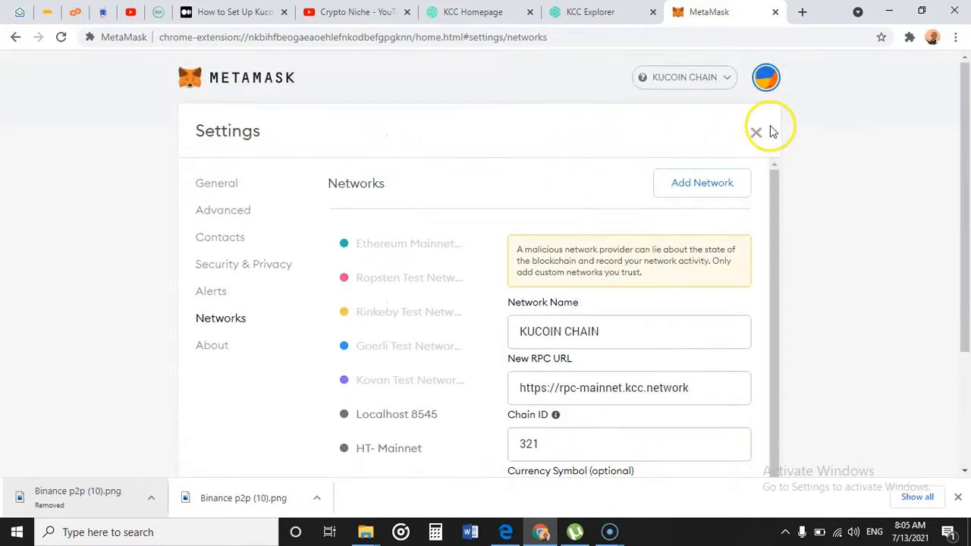
pyautogui.click(758, 134)
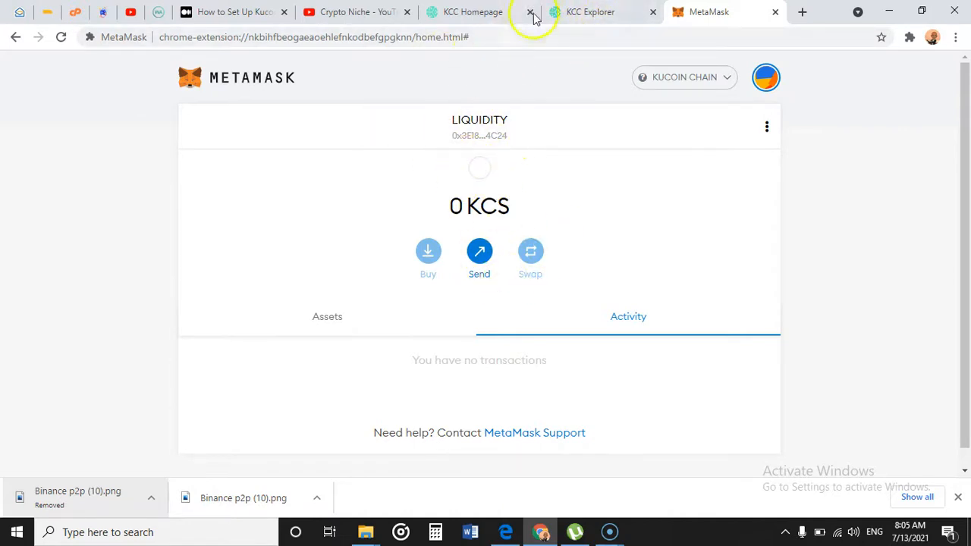
# Switch to the KCC Explorer page to view it.
pyautogui.click(588, 13)
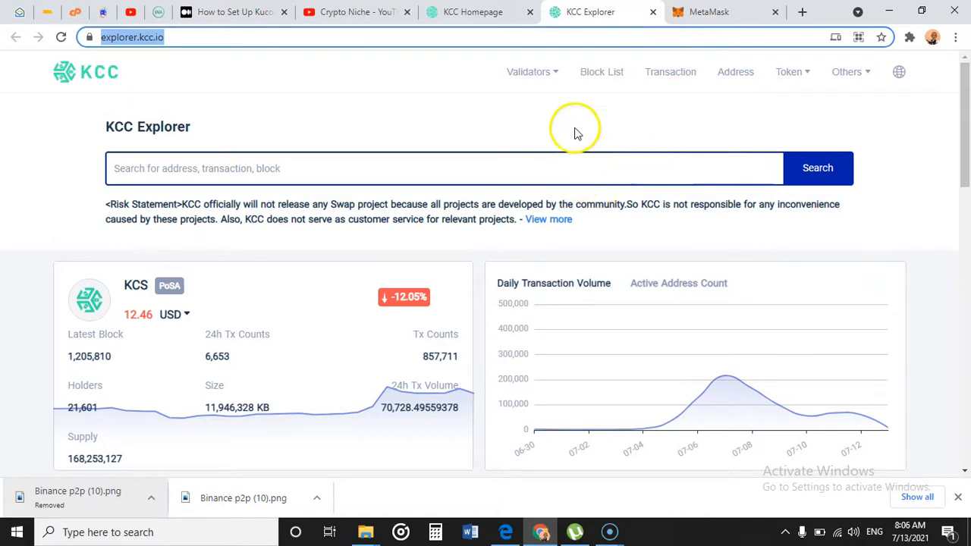
pyautogui.click(497, 127)
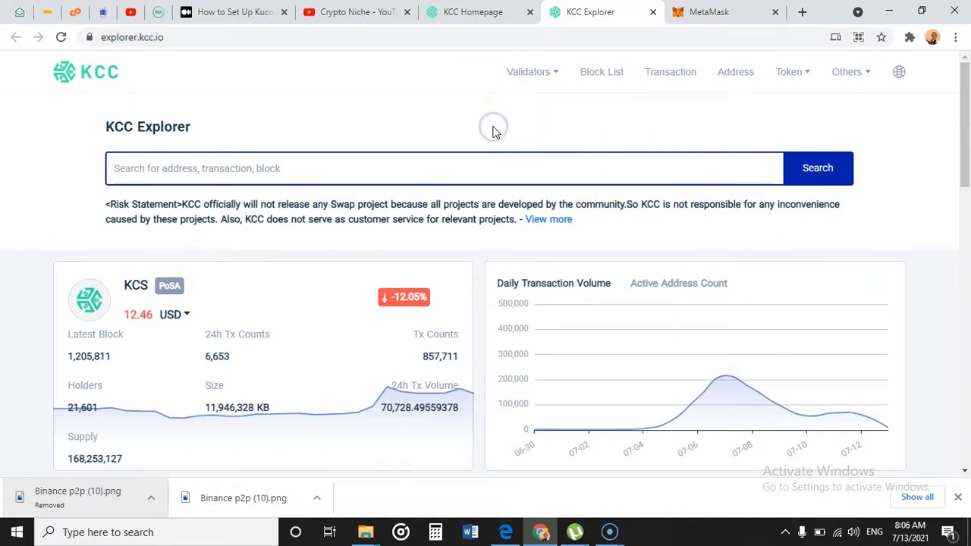